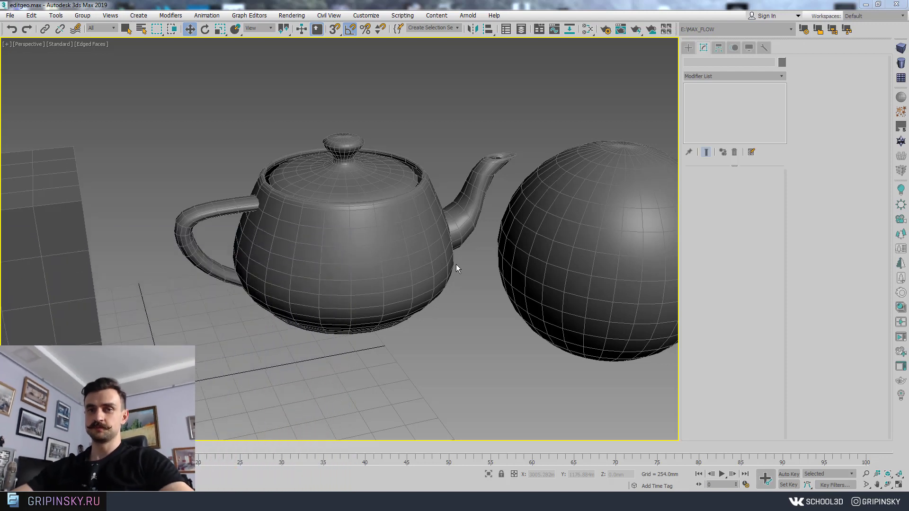
- Select Teapot001 in the Perspective viewport so its parameters appear
left_click(404, 261)
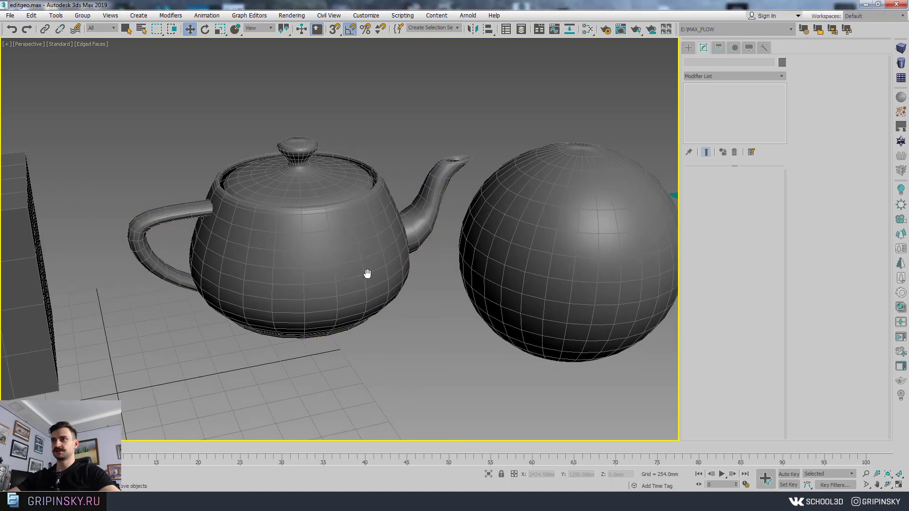
middle_click_drag(404, 262, 440, 287, "alt")
left_click(440, 287)
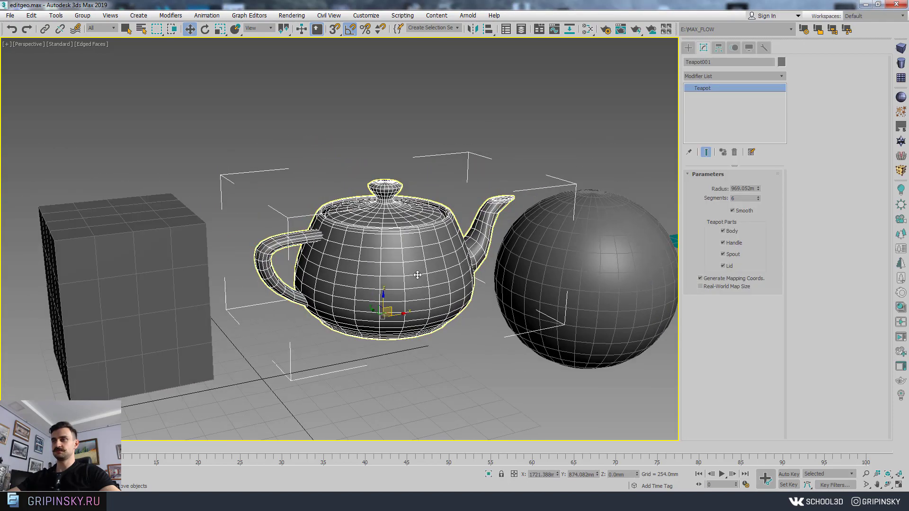
scroll(467, 268, "up", 4)
- Convert Teapot001 to an Editable Poly from the right-click quad menu
right_click(450, 238)
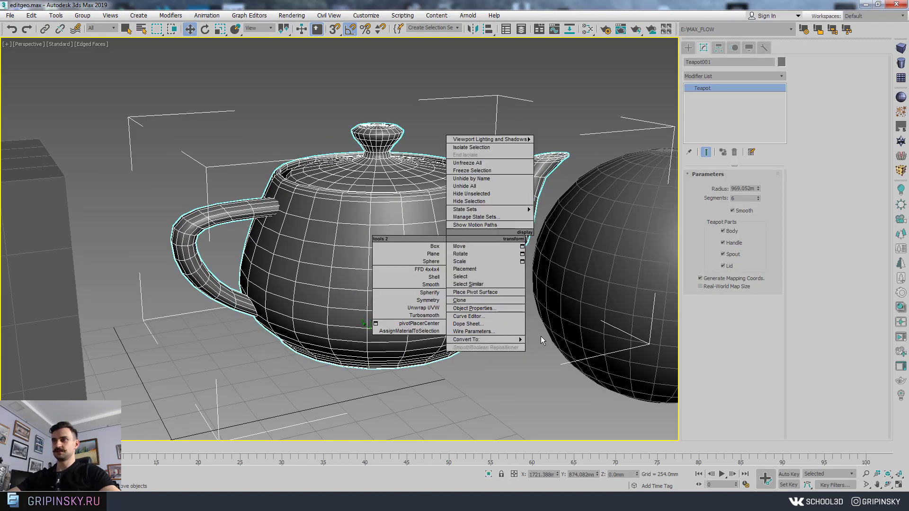
left_click(552, 345)
middle_click_drag(537, 291, 497, 303, "alt")
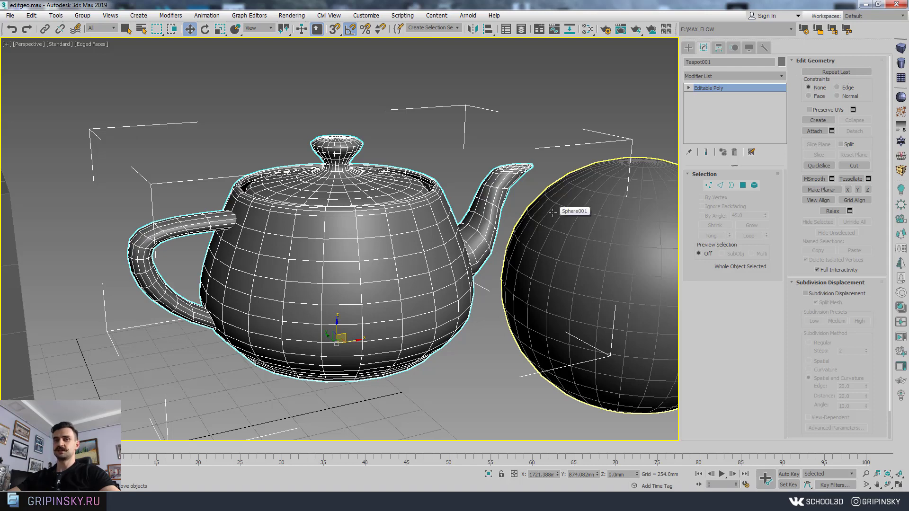
scroll(436, 202, "up", 3)
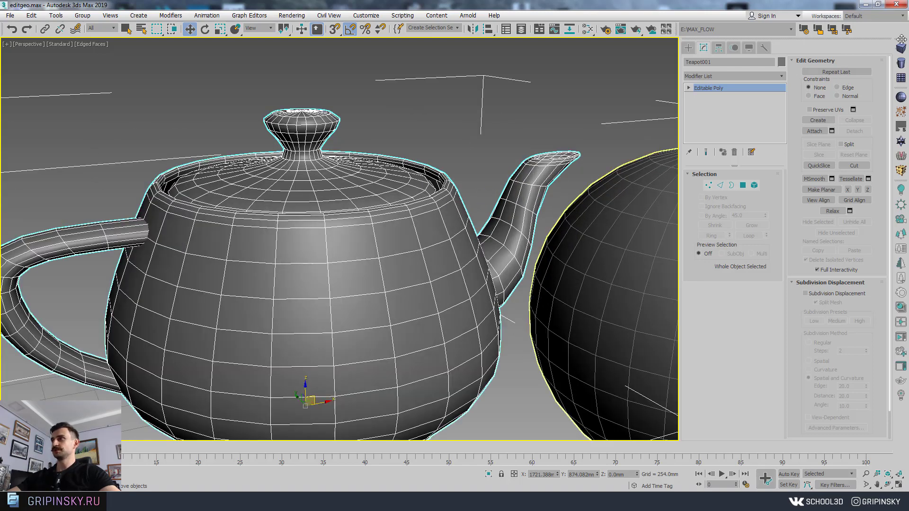
- In Vertex mode, select vertex 205 on the teapot body and drag it to dent the mesh
left_click(709, 185)
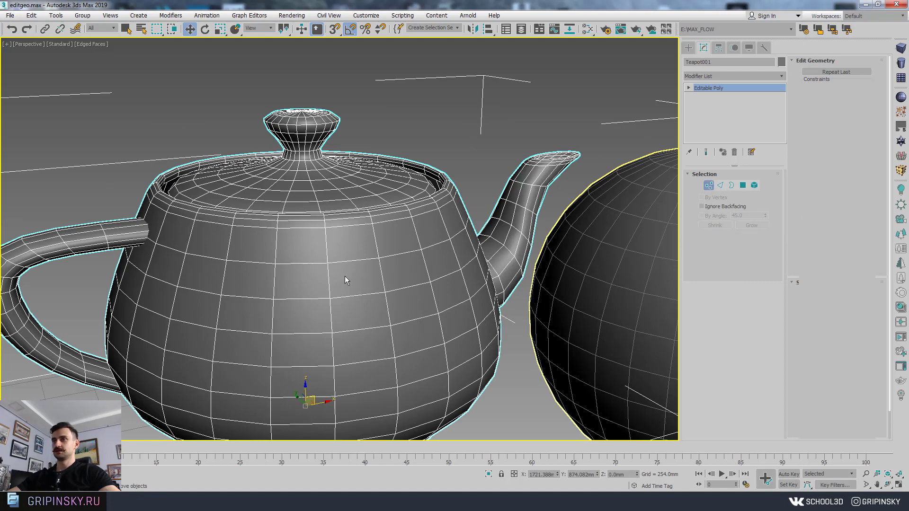
left_click(380, 259)
mouse_move(380, 259)
middle_mouse_down("alt")
mouse_move(362, 246)
mouse_move(427, 268)
middle_mouse_up("alt")
left_click_drag(412, 259, 452, 244)
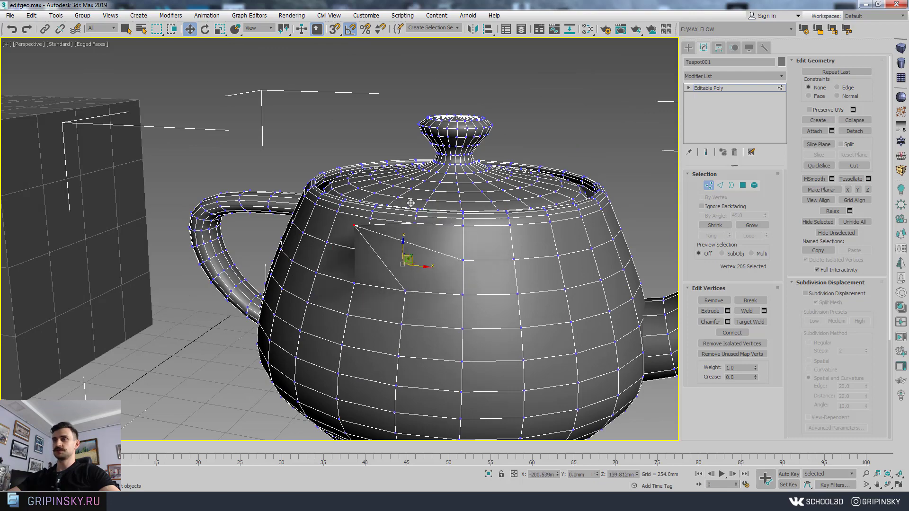
mouse_move(453, 244)
middle_mouse_down("alt")
mouse_move(414, 325)
mouse_move(415, 251)
middle_mouse_up("alt")
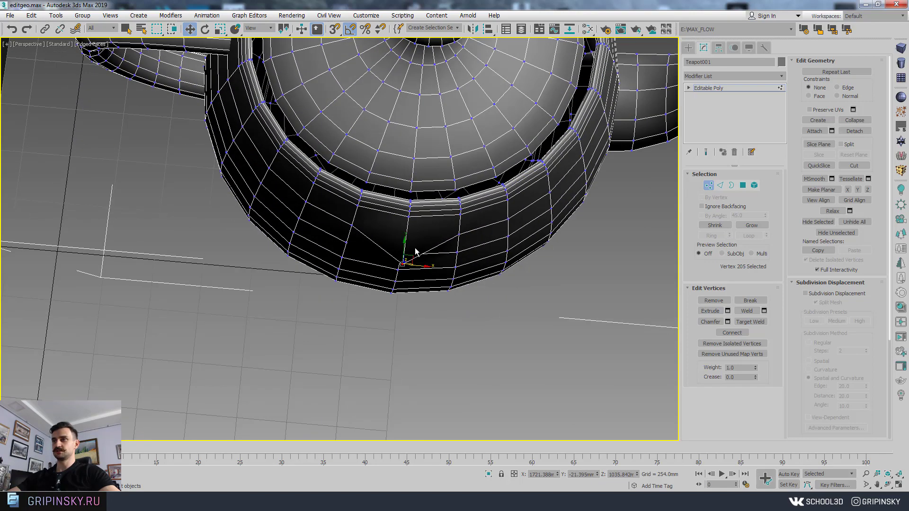
left_click_drag(418, 246, 450, 256)
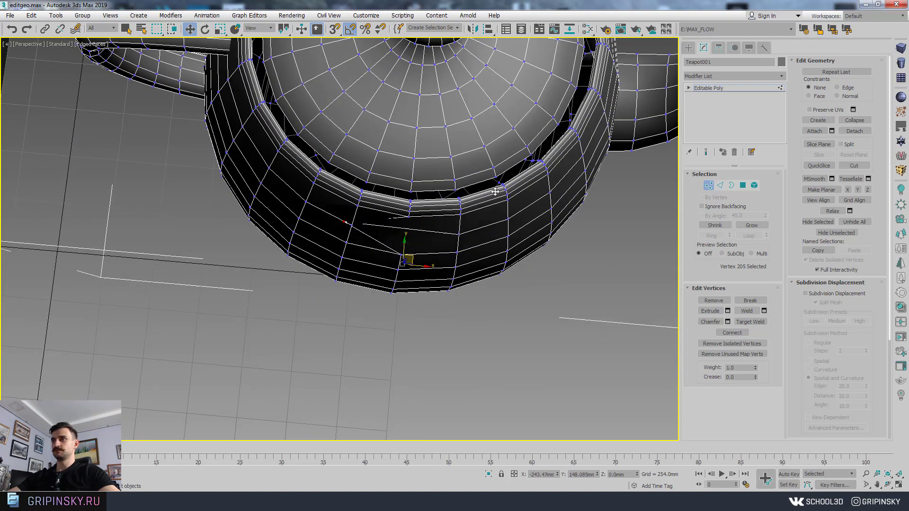
middle_click_drag(443, 252, 445, 235, "alt")
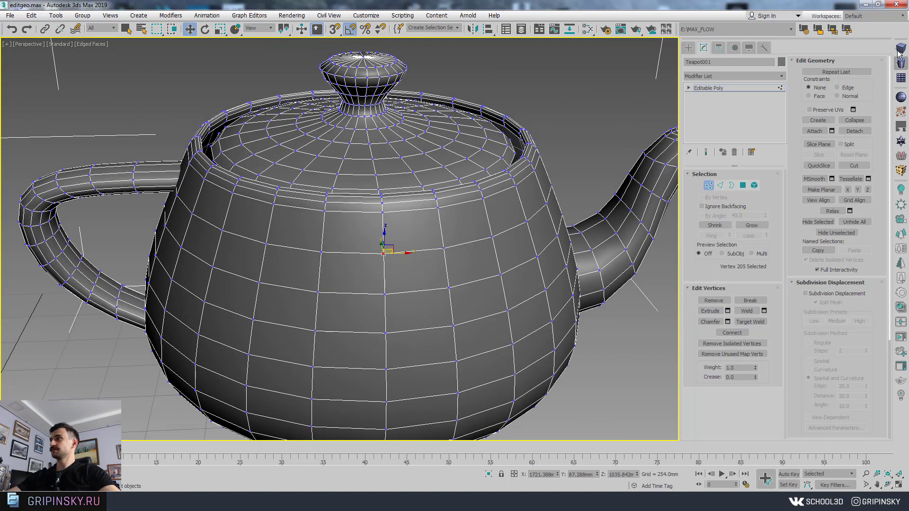
- Set Constraints to Edge, slide vertex 205 along its edge, then undo the slide
left_click(847, 89)
scroll(456, 272, "up", 2)
scroll(416, 253, "up", 3)
scroll(384, 253, "up", 2)
scroll(381, 253, "up", 2)
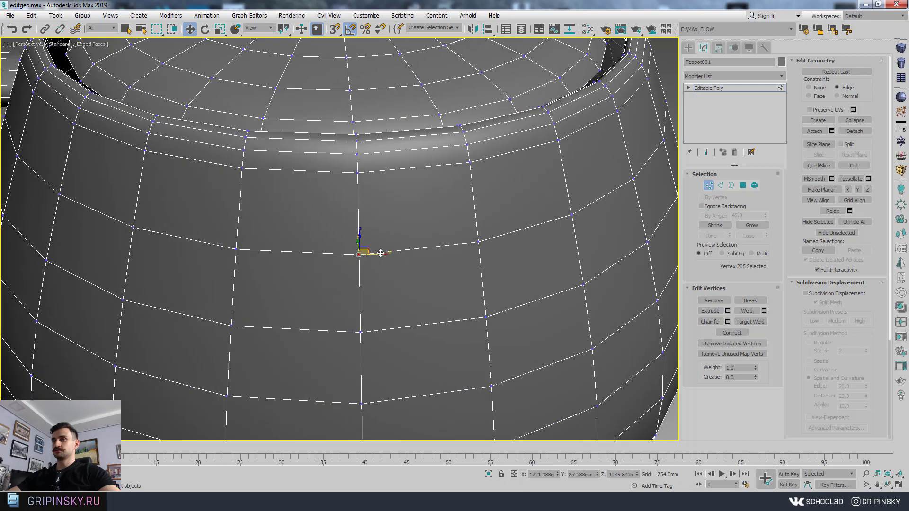
mouse_move(378, 257)
left_mouse_down()
mouse_move(412, 255)
mouse_move(321, 243)
mouse_move(327, 250)
mouse_move(367, 197)
mouse_move(368, 251)
left_mouse_up()
scroll(383, 249, "down", 2)
key("ctrl+z")
- Slide vertex 205 along its edge again and orbit around it
scroll(379, 244, "up", 1)
middle_click_drag(368, 251, 400, 285, "alt")
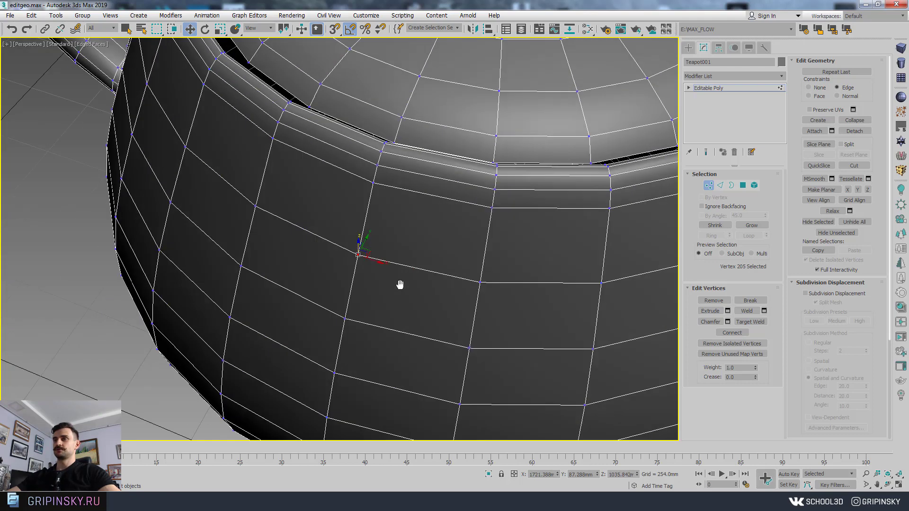
mouse_move(372, 251)
left_mouse_down()
mouse_move(333, 234)
mouse_move(406, 256)
mouse_move(365, 256)
mouse_move(332, 189)
mouse_move(392, 230)
mouse_move(374, 237)
left_mouse_up()
middle_click_drag(374, 237, 398, 175, "alt")
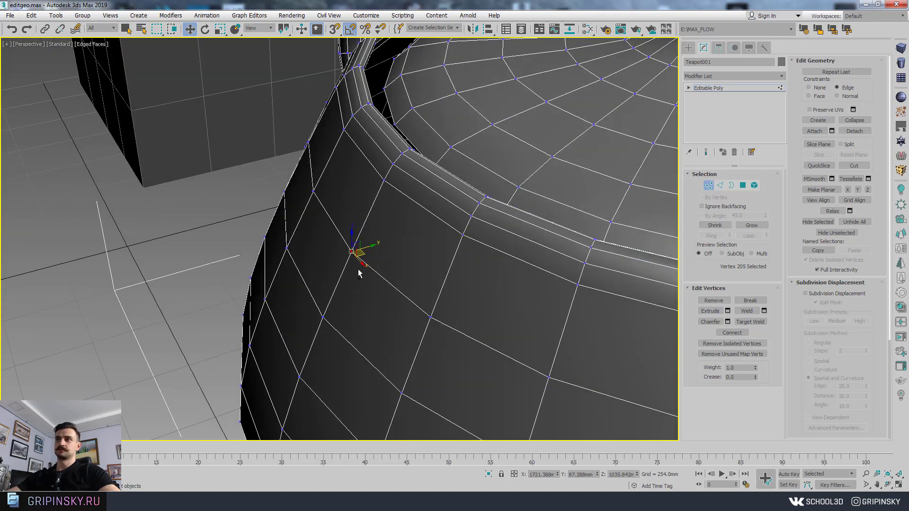
mouse_move(358, 274)
middle_mouse_down("alt")
mouse_move(308, 248)
mouse_move(365, 268)
mouse_move(449, 216)
middle_mouse_up("alt")
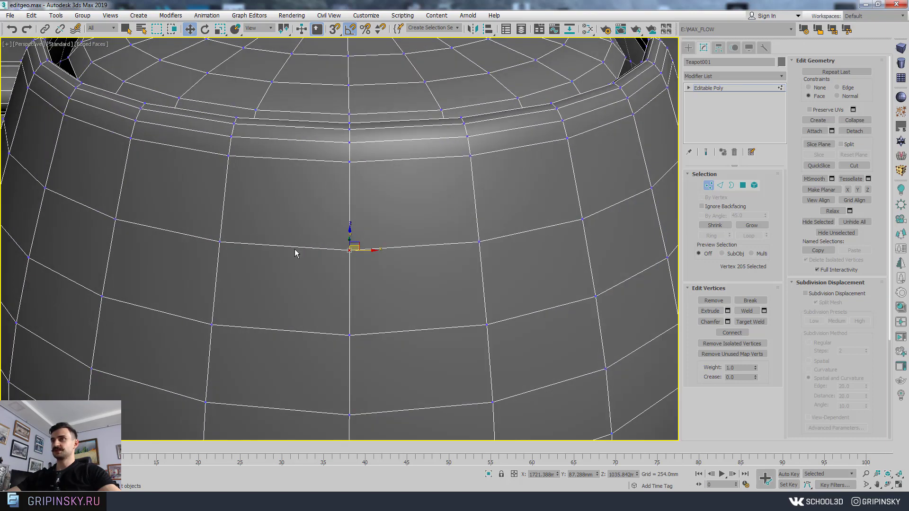
- With Face constraint, slide vertex 205 across the teapot surface, then undo the move
scroll(412, 236, "down", 5)
scroll(394, 225, "up", 1)
scroll(362, 249, "up", 2)
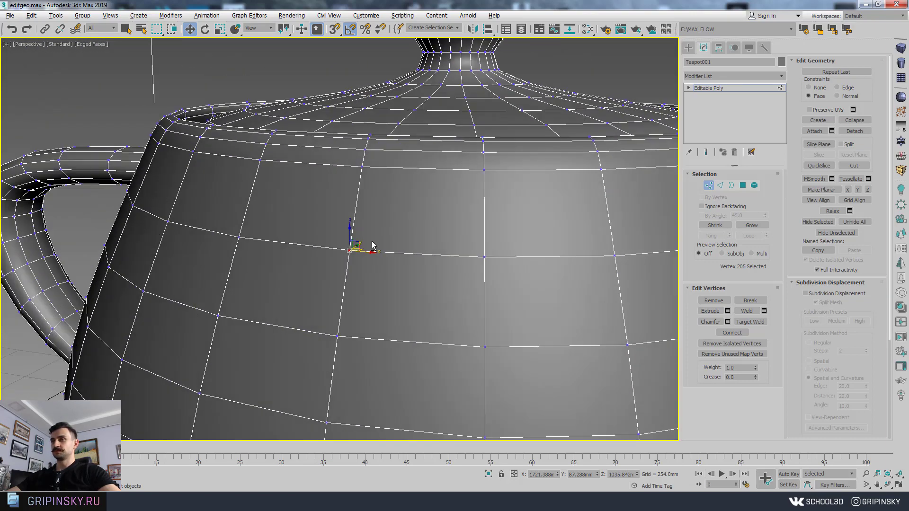
scroll(363, 246, "up", 2)
left_click_drag(366, 239, 343, 187)
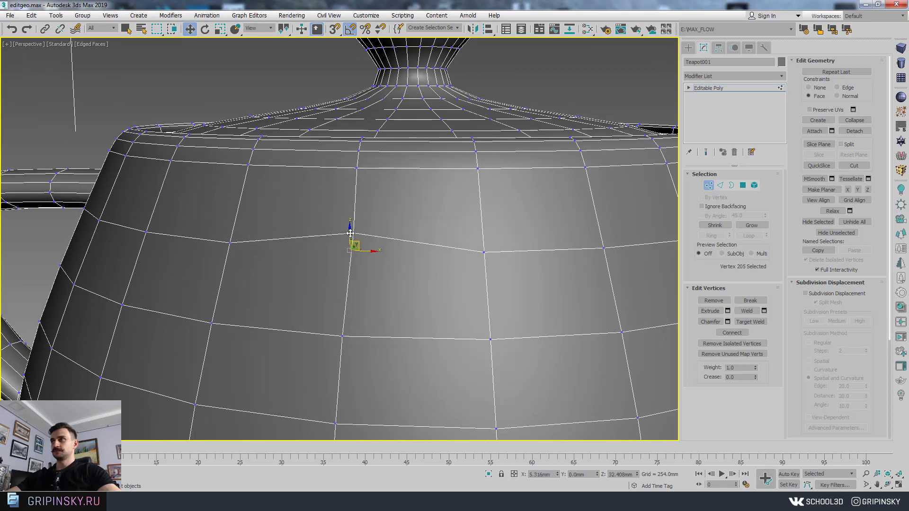
left_click_drag(343, 187, 402, 252)
key("shift+z")
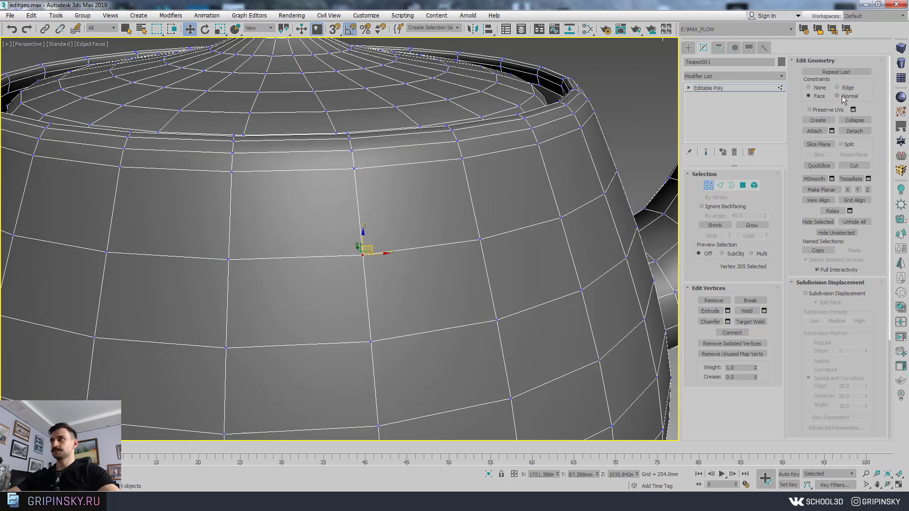
- With Normal constraint, pull vertex 205 outward from the surface, then undo the pull
mouse_move(283, 311)
middle_mouse_down("alt")
mouse_move(339, 317)
mouse_move(340, 265)
middle_mouse_up("alt")
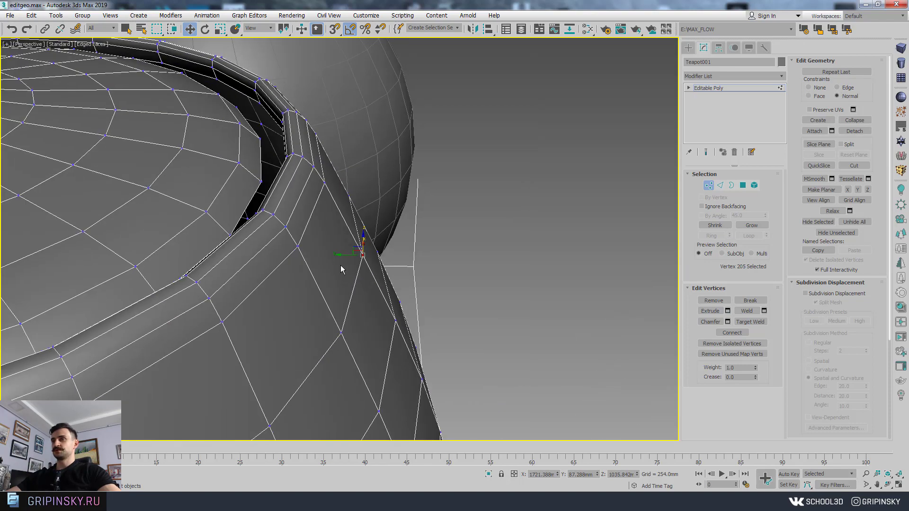
left_click_drag(403, 236, 301, 258)
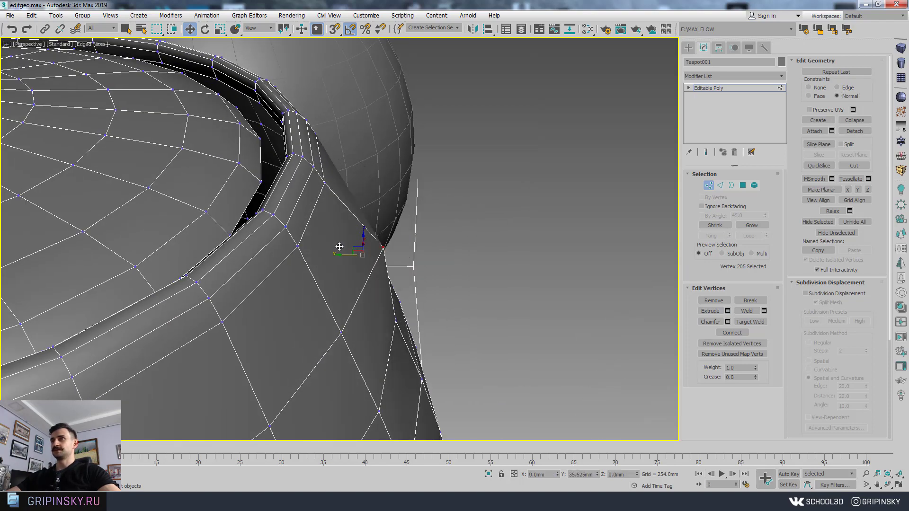
middle_click_drag(524, 291, 512, 285, "alt")
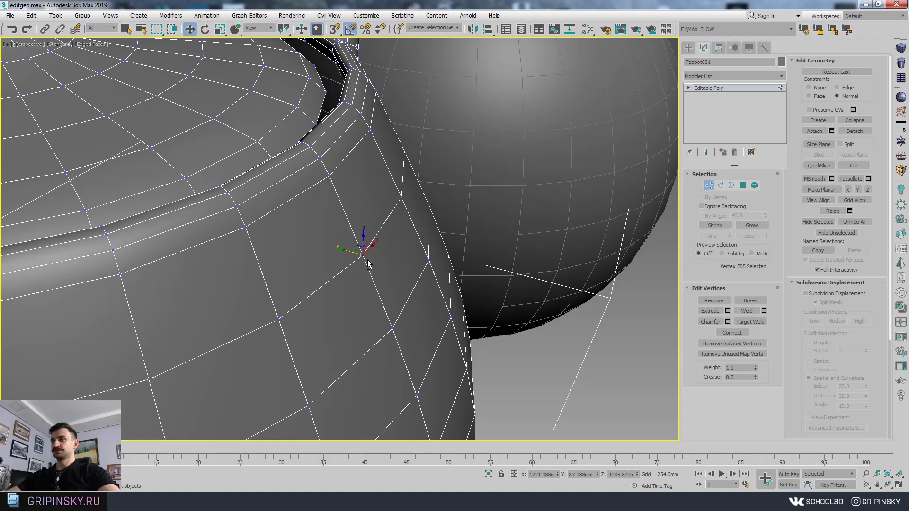
middle_click_drag(368, 265, 342, 254, "alt")
left_click_drag(356, 255, 294, 250)
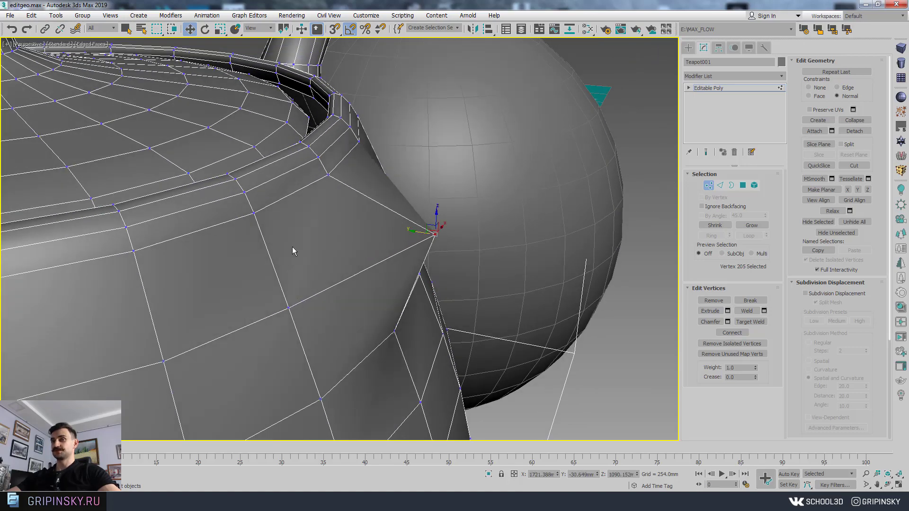
middle_click_drag(294, 250, 531, 250, "alt")
key("ctrl+z")
scroll(531, 250, "down", 10)
scroll(346, 237, "up", 2)
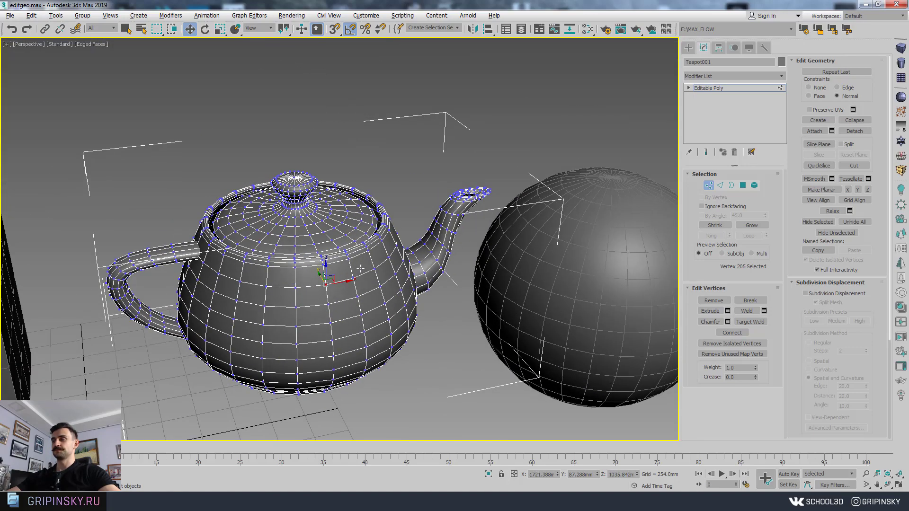
scroll(346, 237, "up", 3)
scroll(345, 237, "up", 3)
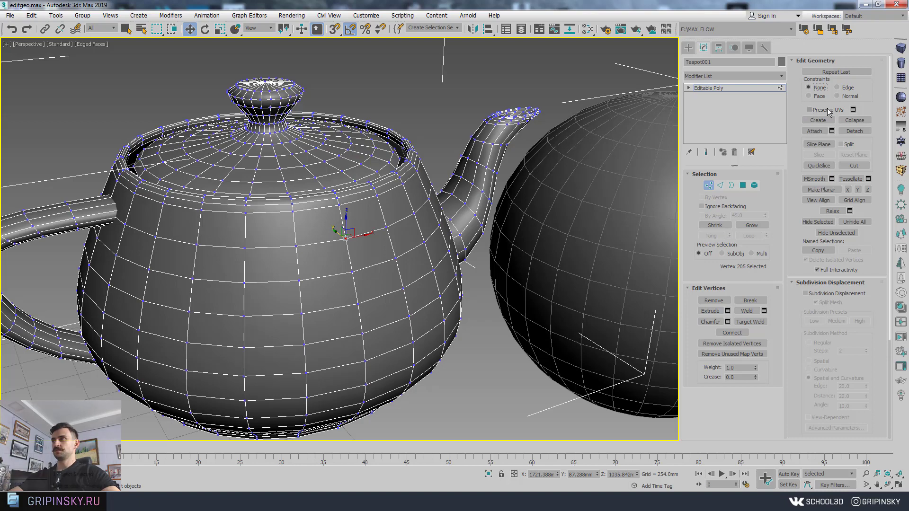
- Exit Vertex mode to return to whole-object Editable Poly level on the teapot
middle_click_drag(644, 216, 641, 217)
scroll(467, 250, "down", 5)
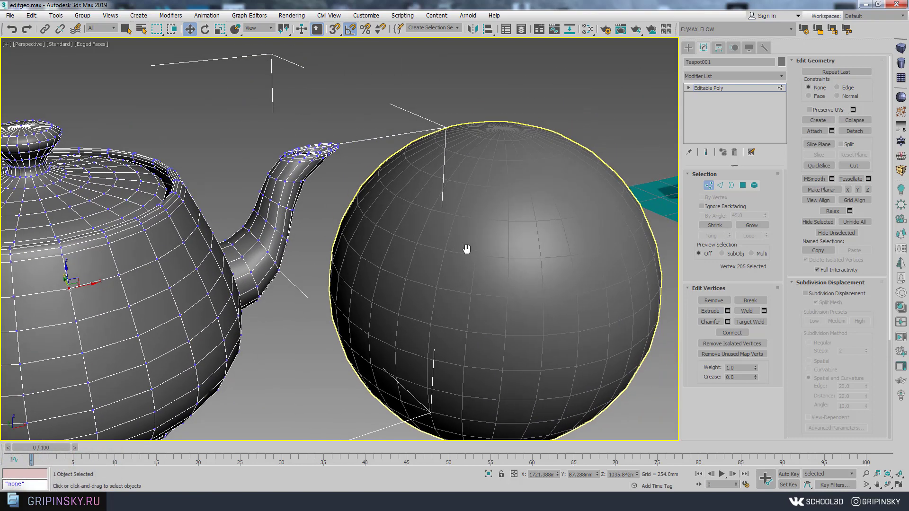
scroll(467, 249, "down", 3)
middle_click_drag(468, 249, 546, 238, "alt")
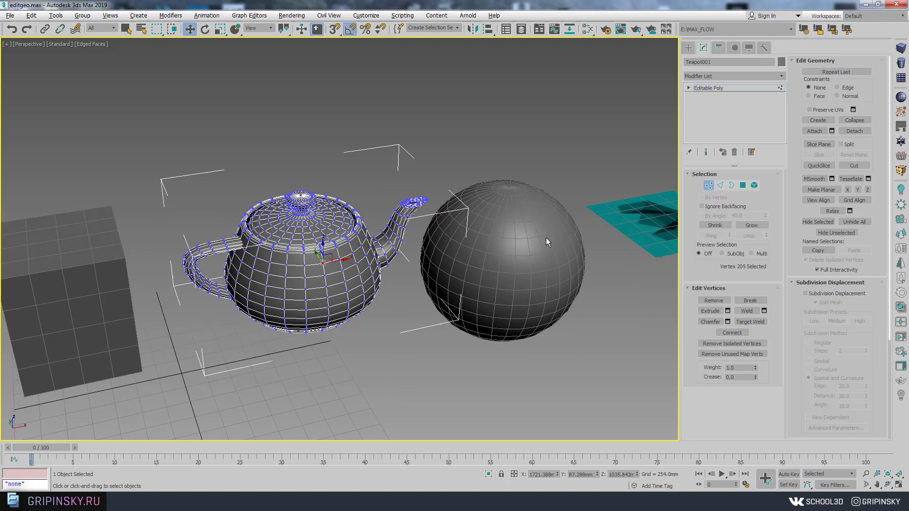
left_click(706, 89)
- Select the teal MAX logo plane and frame it in a near top-down view
mouse_move(429, 288)
middle_mouse_down("alt")
mouse_move(438, 255)
mouse_move(401, 284)
mouse_move(455, 237)
middle_mouse_up("alt")
left_click(437, 255)
key("z")
scroll(413, 264, "up", 3)
scroll(482, 210, "up", 2)
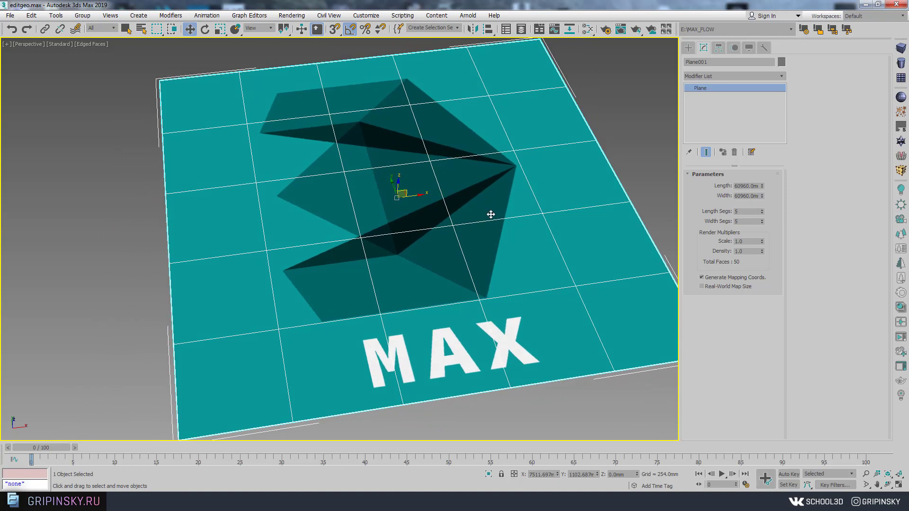
mouse_move(493, 202)
middle_mouse_down("alt")
mouse_move(489, 276)
mouse_move(460, 236)
mouse_move(495, 228)
middle_mouse_up("alt")
scroll(489, 276, "down", 4)
scroll(490, 276, "up", 4)
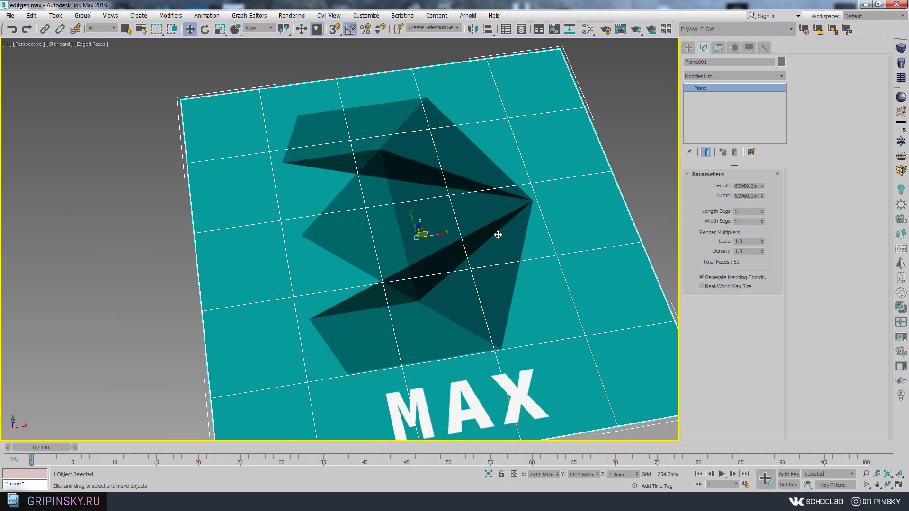
scroll(499, 234, "down", 2)
scroll(474, 223, "down", 1)
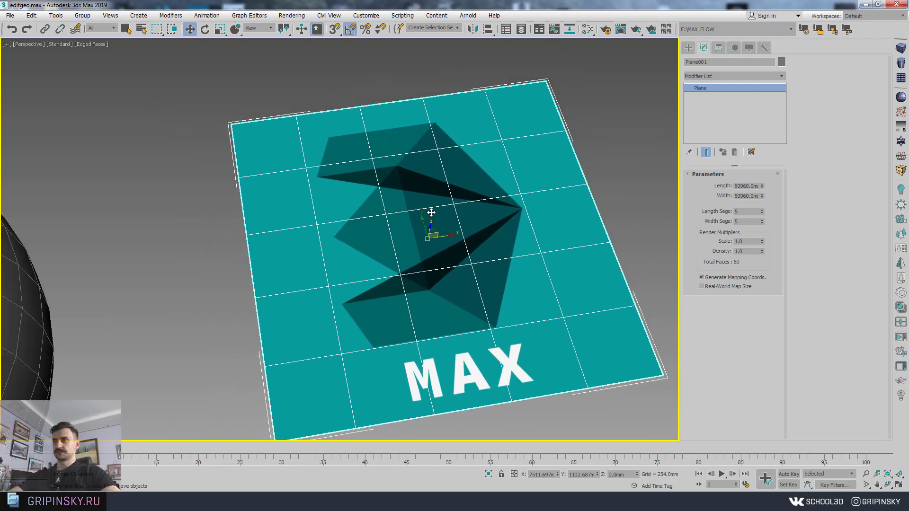
scroll(429, 197, "up", 2)
scroll(433, 168, "up", 1)
mouse_move(429, 197)
middle_mouse_down()
mouse_move(432, 169)
mouse_move(442, 218)
middle_mouse_up()
- Convert Plane001 to an Editable Poly and enter Vertex mode
right_click(437, 183)
left_click(535, 331)
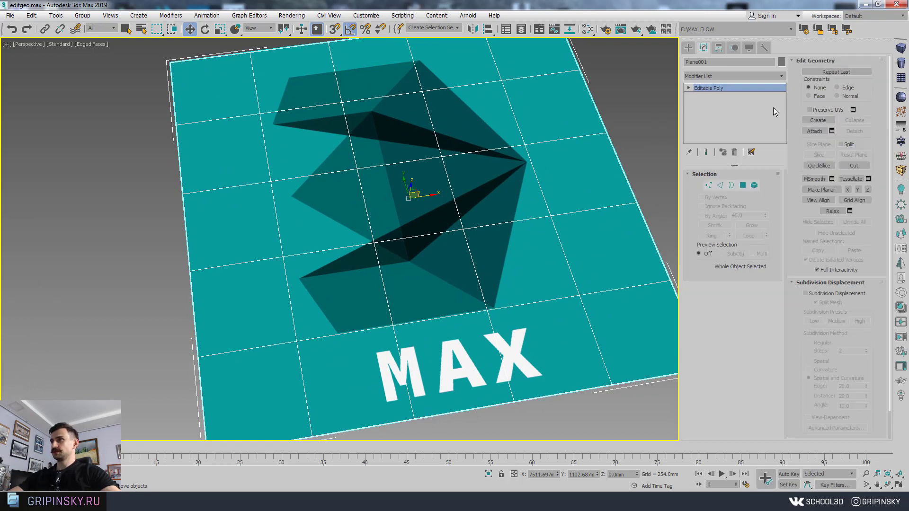
left_click(708, 185)
mouse_move(468, 164)
middle_mouse_down("alt")
mouse_move(456, 175)
mouse_move(470, 179)
mouse_move(457, 194)
middle_mouse_up("alt")
- Select central vertex 22 and drag it to reshape the nearby faces
left_click(454, 156)
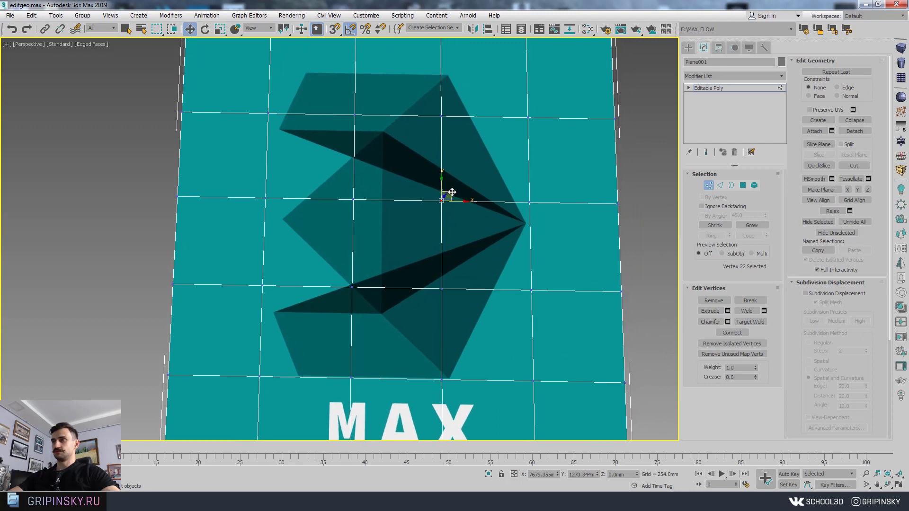
mouse_move(453, 192)
left_mouse_down()
mouse_move(451, 138)
mouse_move(386, 201)
mouse_move(493, 211)
mouse_move(453, 159)
mouse_move(402, 201)
mouse_move(457, 193)
mouse_move(441, 199)
left_mouse_up()
mouse_move(453, 192)
left_mouse_down()
mouse_move(380, 173)
mouse_move(471, 163)
mouse_move(464, 193)
mouse_move(436, 203)
left_mouse_up()
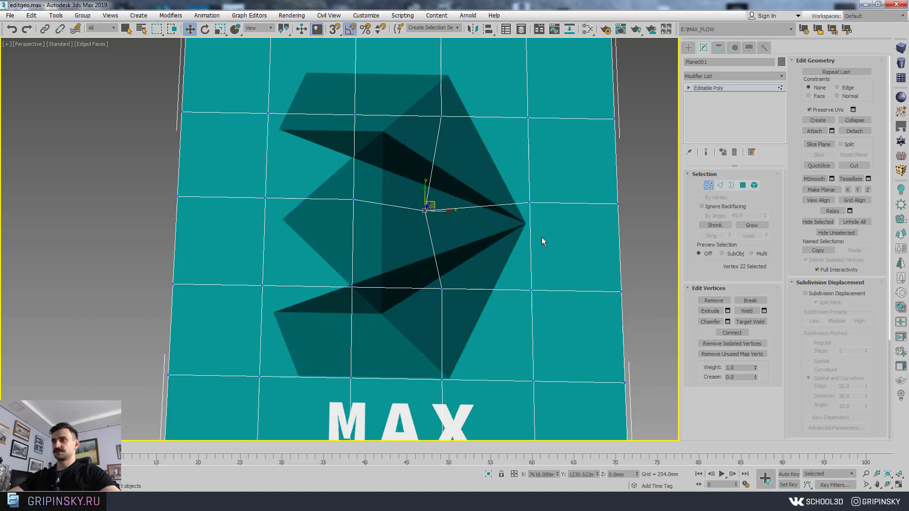
mouse_move(515, 229)
middle_mouse_down("alt")
mouse_move(500, 228)
mouse_move(541, 225)
middle_mouse_up("alt")
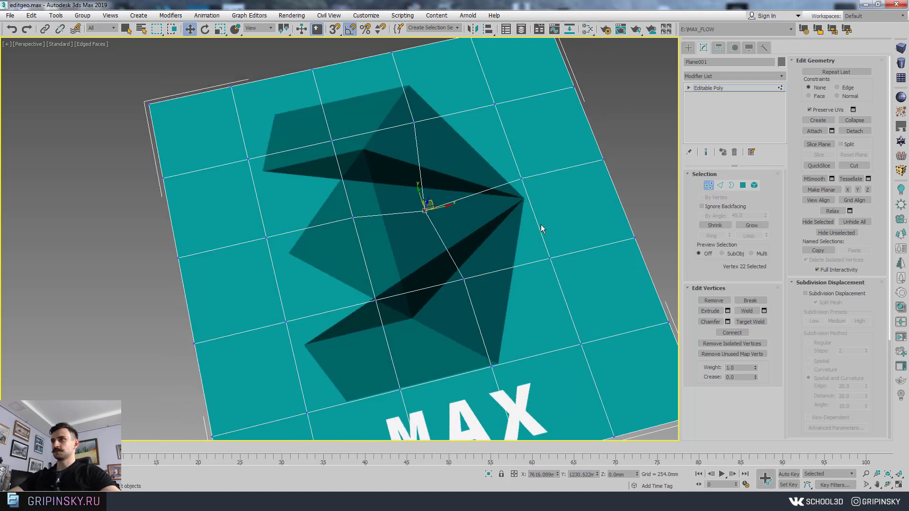
middle_click_drag(474, 264, 555, 263, "alt")
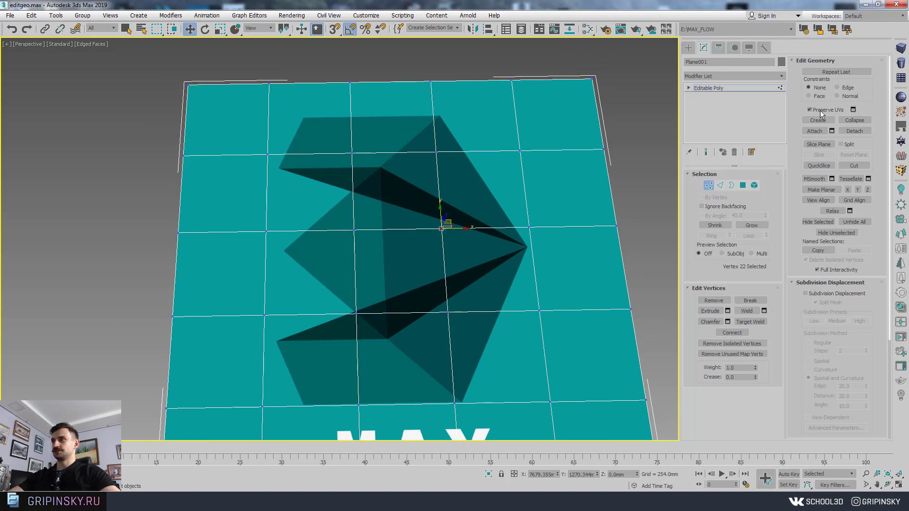
- Frame the plane and use Create to place six loose vertices to its right
scroll(407, 237, "down", 5)
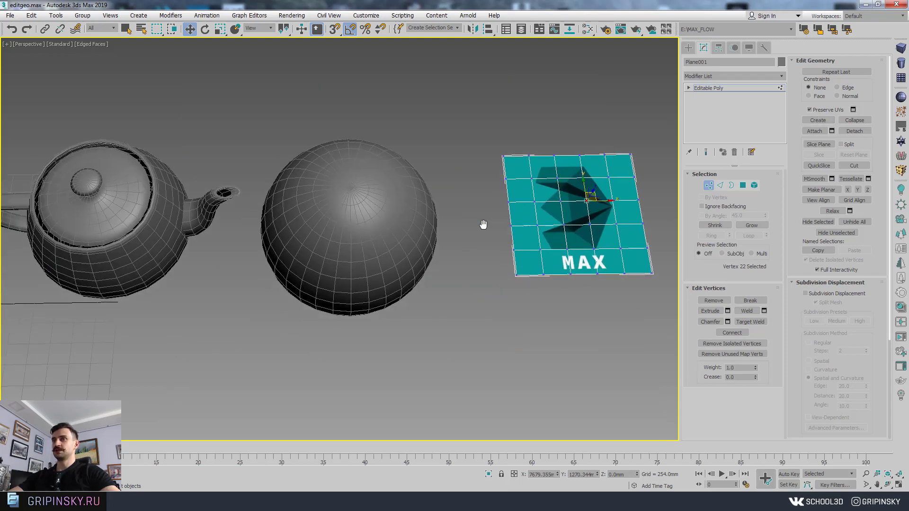
scroll(478, 227, "up", 3)
key("z")
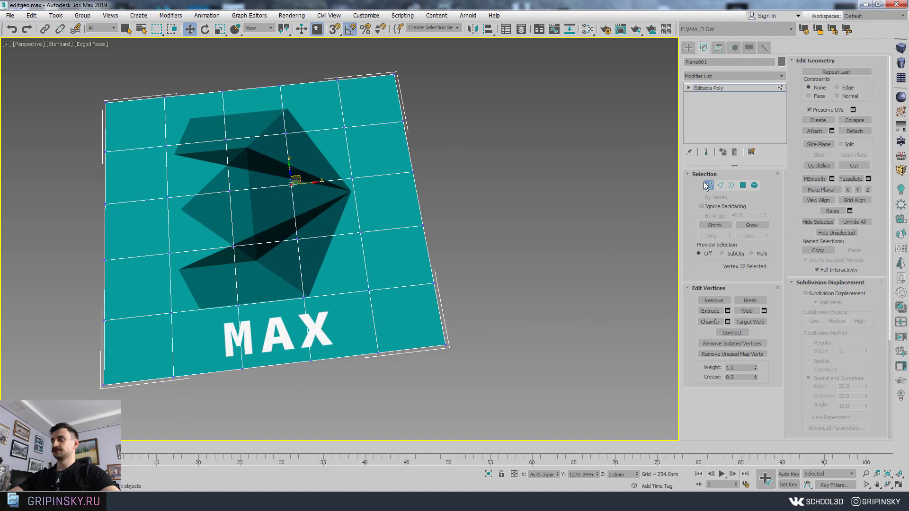
left_click(818, 120)
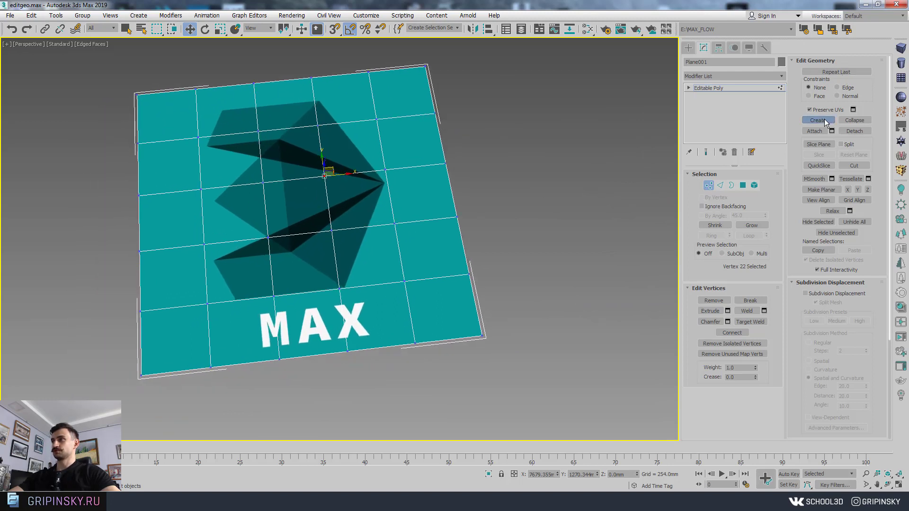
left_click(530, 225)
left_click(507, 261)
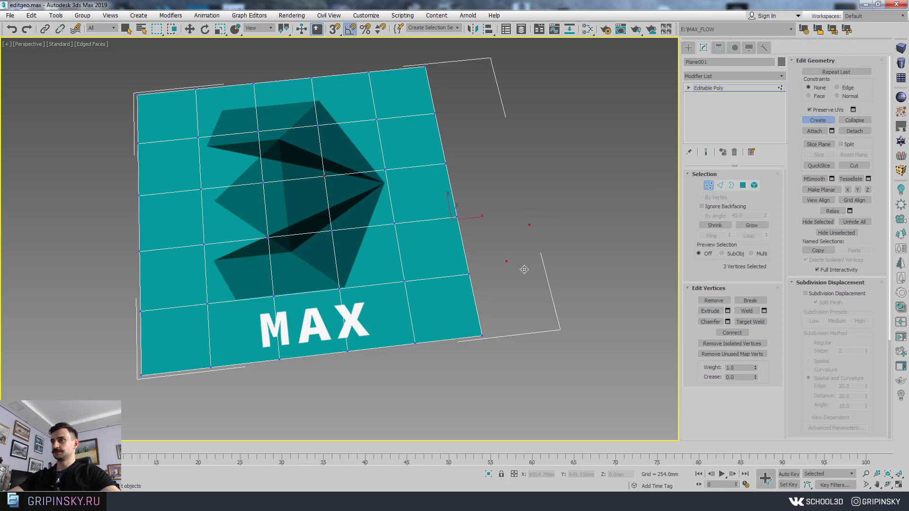
left_click(548, 283)
left_click(581, 260)
left_click(571, 226)
middle_click_drag(542, 240, 514, 234)
scroll(514, 235, "up", 2)
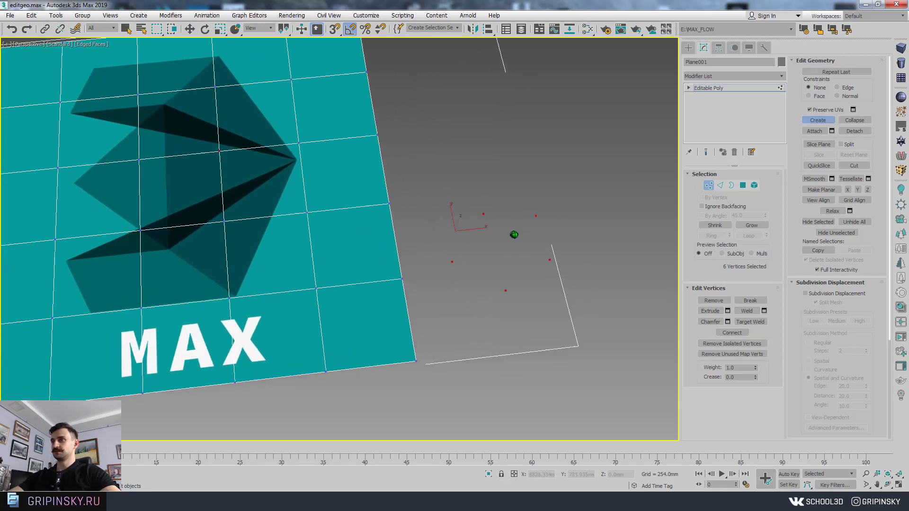
mouse_move(451, 413)
middle_mouse_down("alt")
mouse_move(540, 240)
mouse_move(503, 262)
middle_mouse_up("alt")
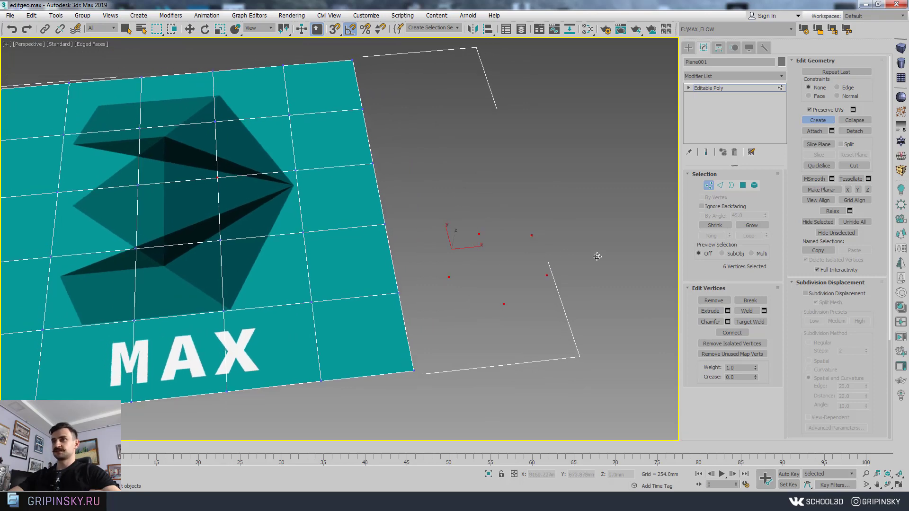
mouse_move(572, 258)
middle_mouse_down("alt")
mouse_move(552, 205)
mouse_move(517, 266)
mouse_move(535, 228)
middle_mouse_up("alt")
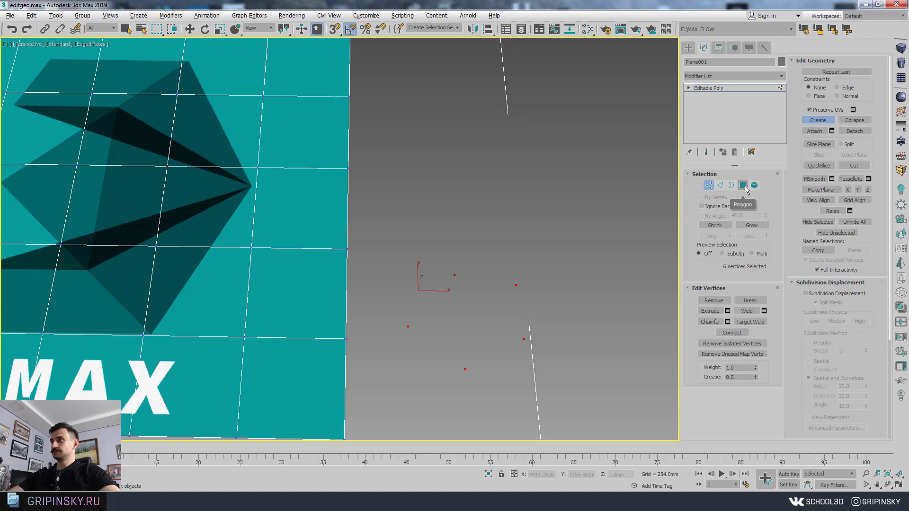
- In Polygon mode, trace a new polygon over the logo's upper shape
left_click(744, 186)
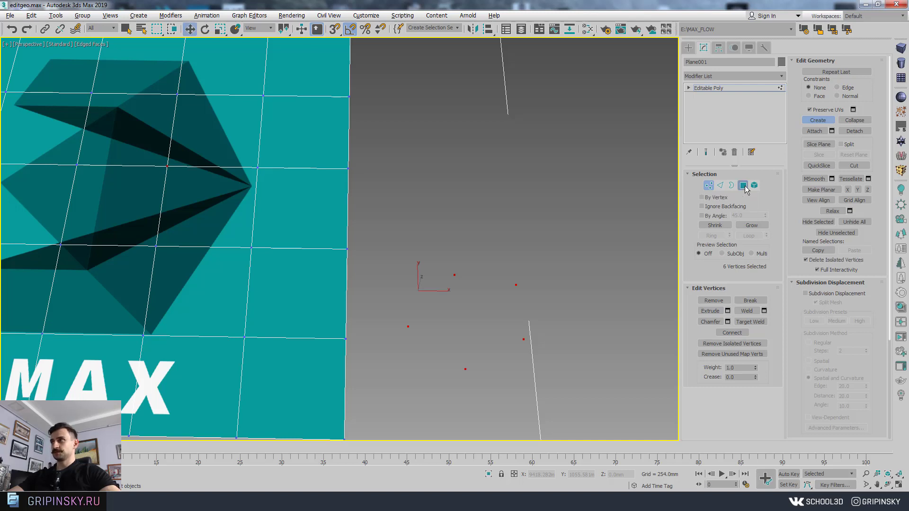
mouse_move(611, 144)
middle_mouse_down()
mouse_move(579, 122)
mouse_move(562, 223)
mouse_move(515, 209)
mouse_move(664, 193)
middle_mouse_up()
middle_click_drag(585, 162, 471, 226)
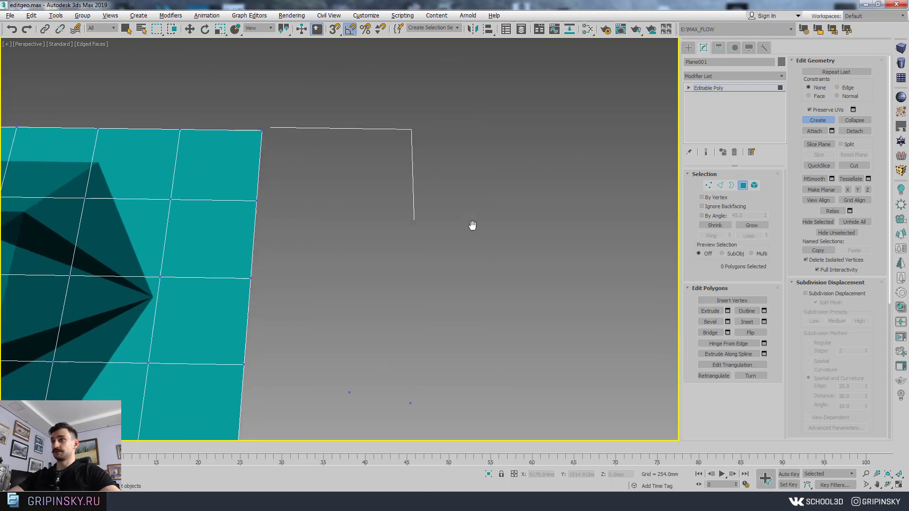
scroll(437, 313, "up", 1)
scroll(493, 298, "up", 2)
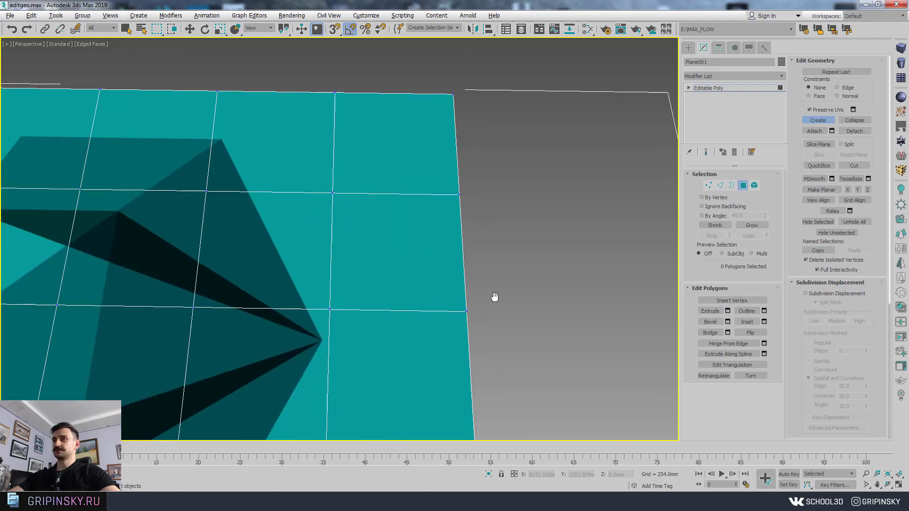
scroll(426, 309, "up", 2)
middle_click_drag(156, 144, 236, 166)
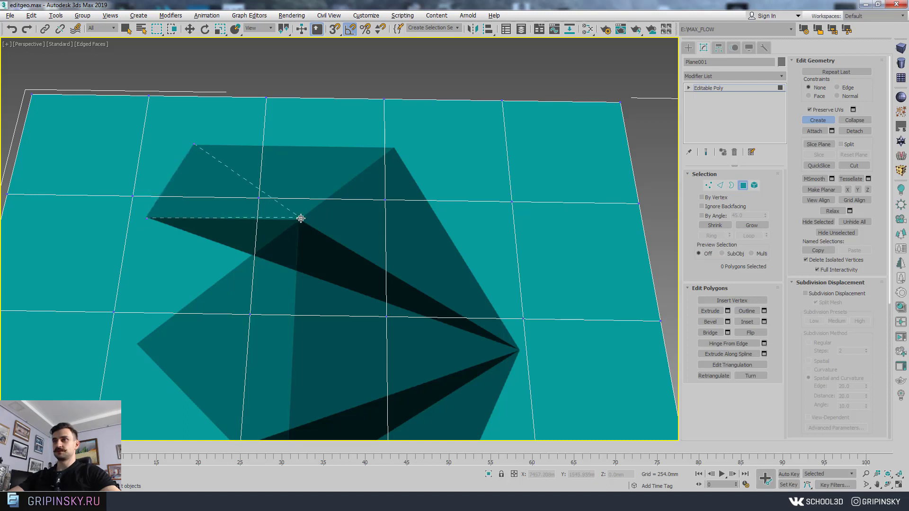
left_click(194, 145)
- Move the new red polygon off the plane to the right
key("w")
scroll(315, 183, "down", 3)
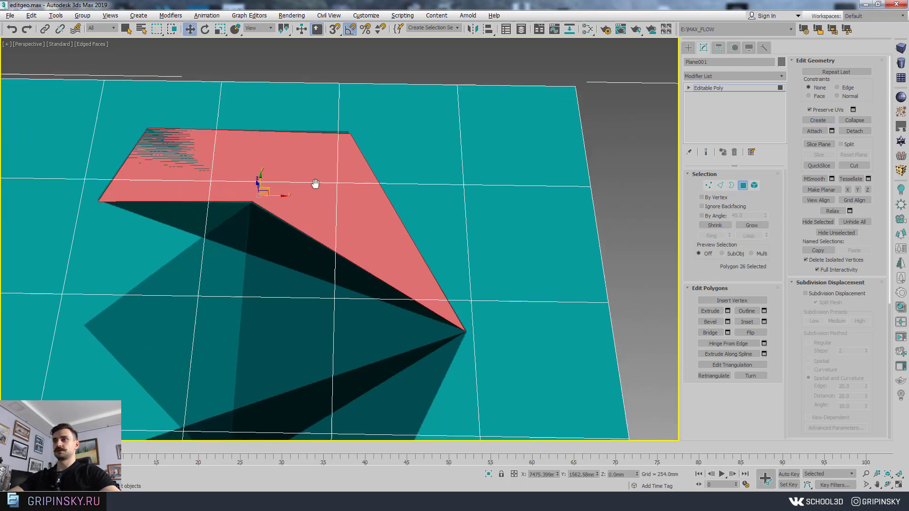
scroll(304, 182, "down", 3)
left_click_drag(296, 175, 569, 178)
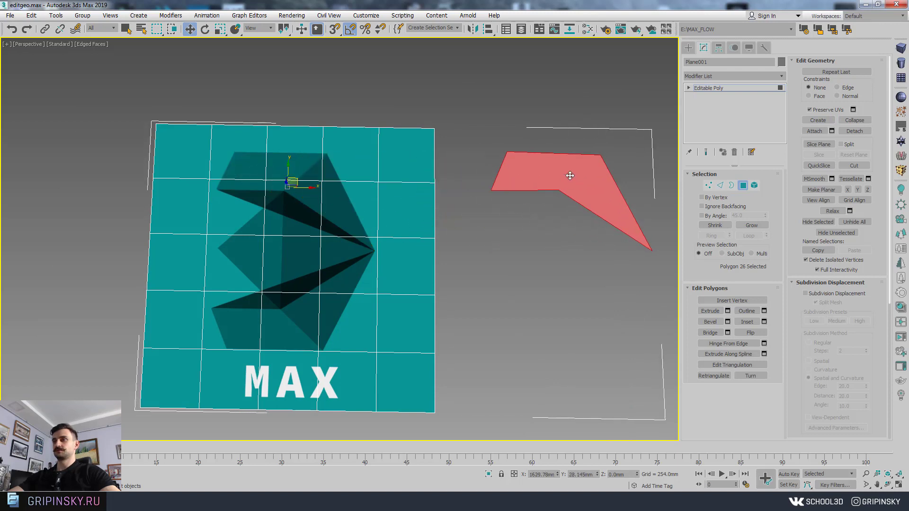
middle_click_drag(506, 195, 450, 217)
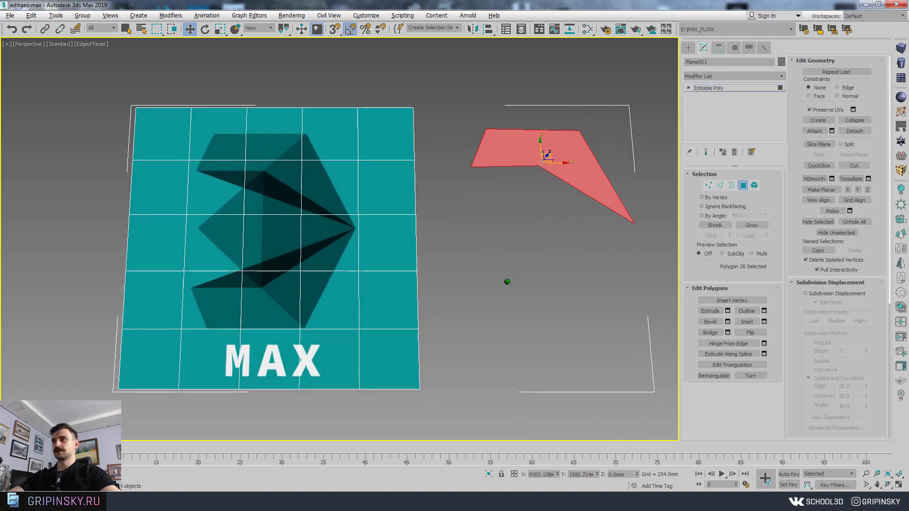
scroll(428, 197, "up", 3)
scroll(433, 218, "up", 3)
- Build two more polygons from the loose vertices beside the plane
middle_click_drag(321, 346, 299, 321)
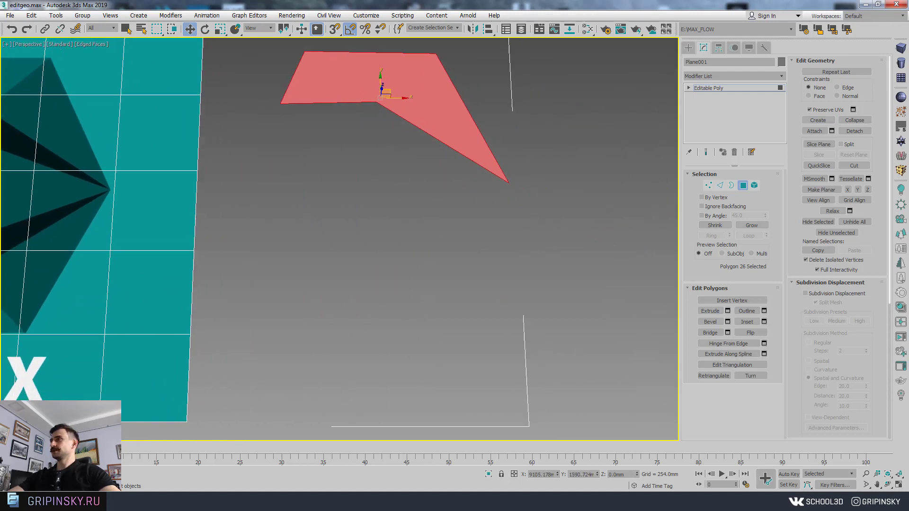
middle_click_drag(521, 187, 572, 178)
left_click(819, 120)
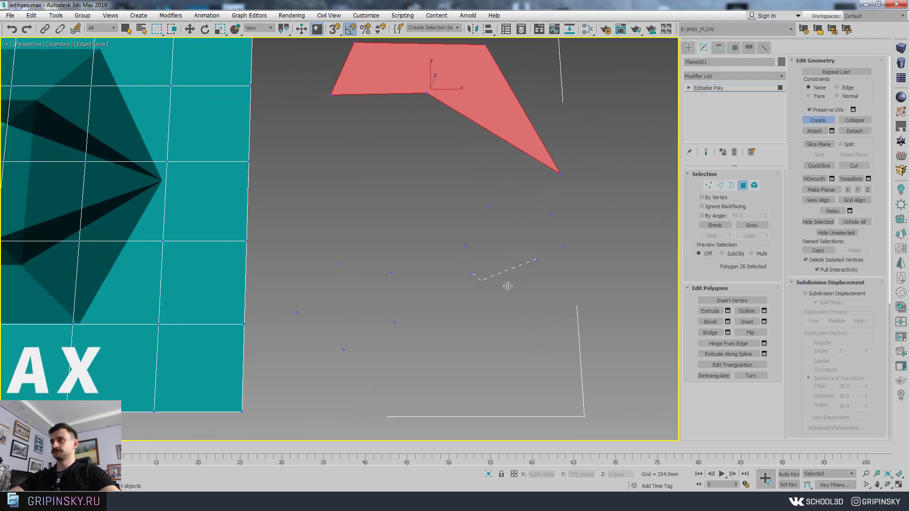
double_click(539, 261)
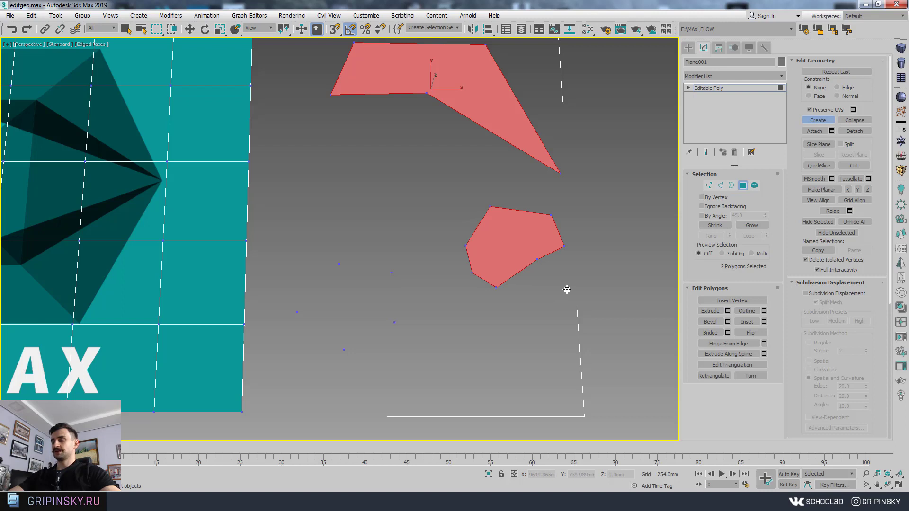
middle_click_drag(567, 289, 485, 250)
left_click(481, 251)
left_click(578, 299)
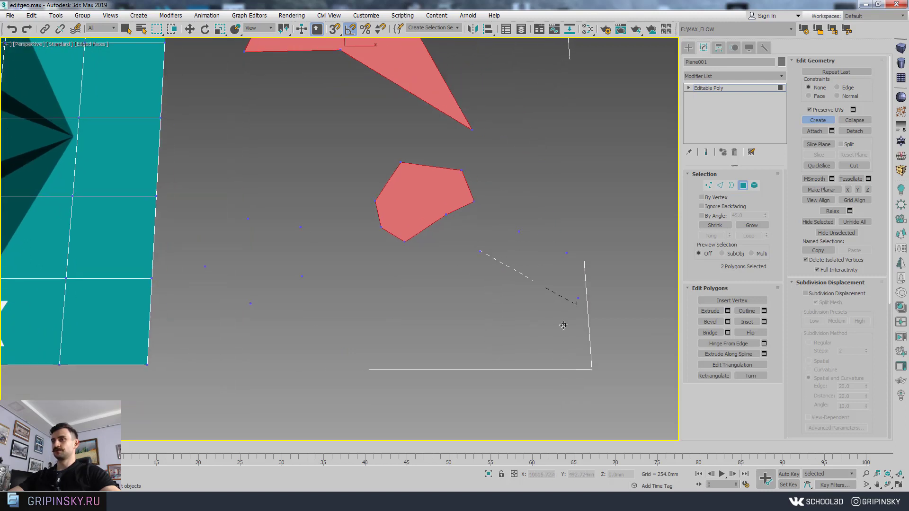
double_click(481, 254)
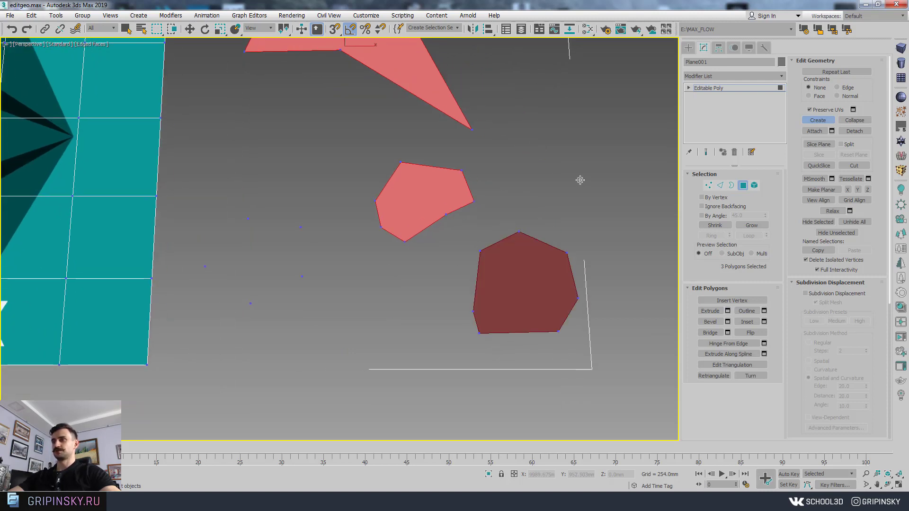
middle_click_drag(614, 194, 541, 182)
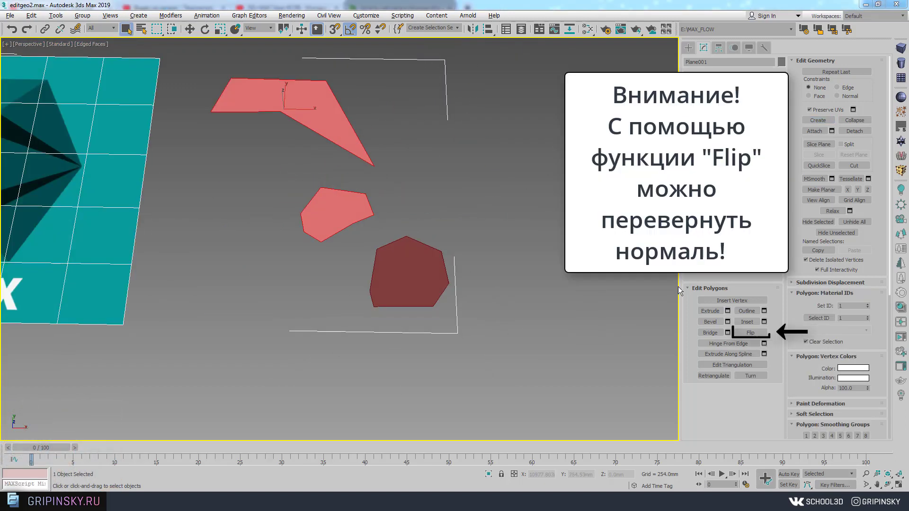
left_click(506, 300)
left_click(417, 277)
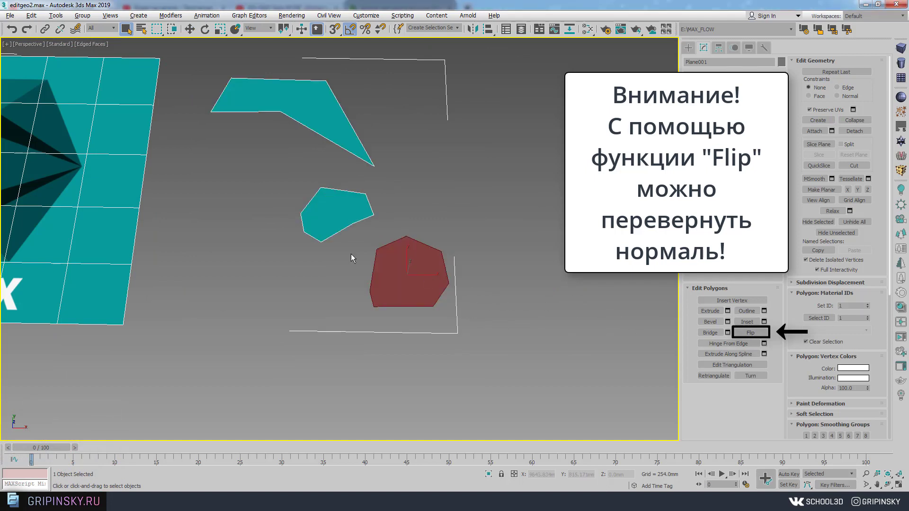
left_click(749, 334)
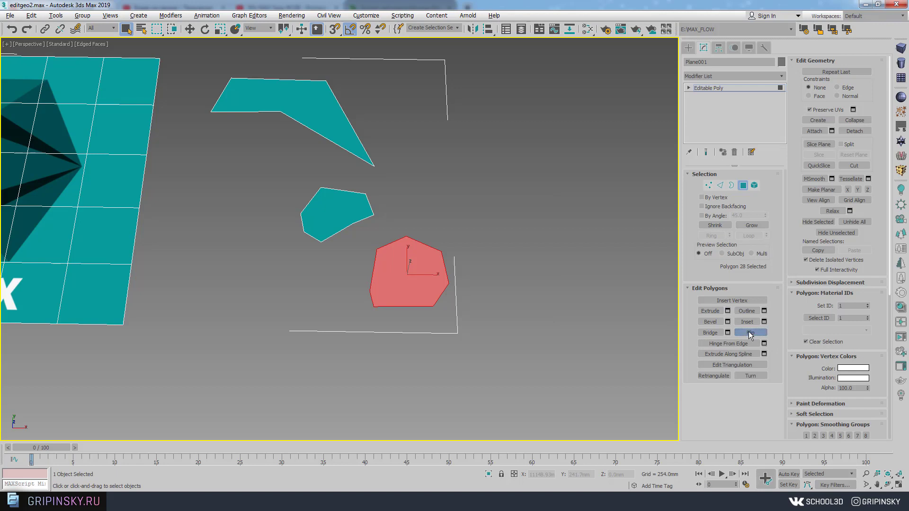
left_click(749, 332)
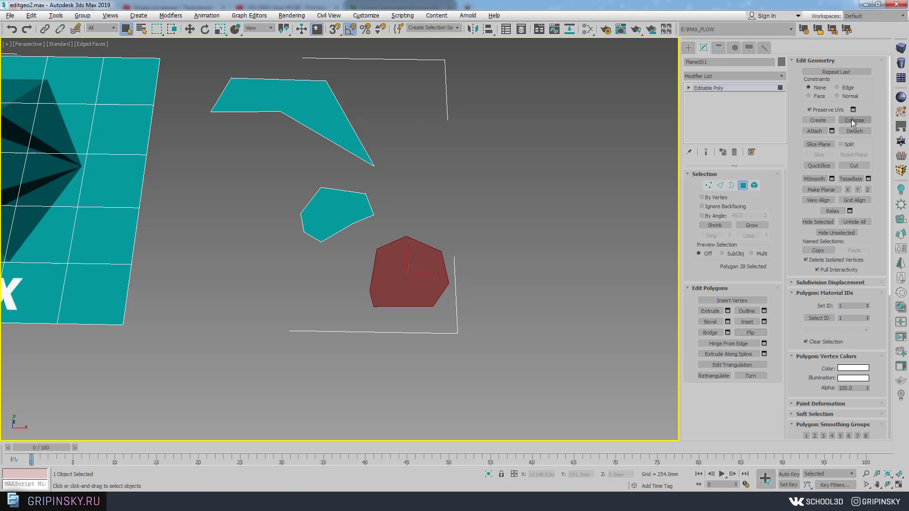
middle_click_drag(439, 150, 412, 196)
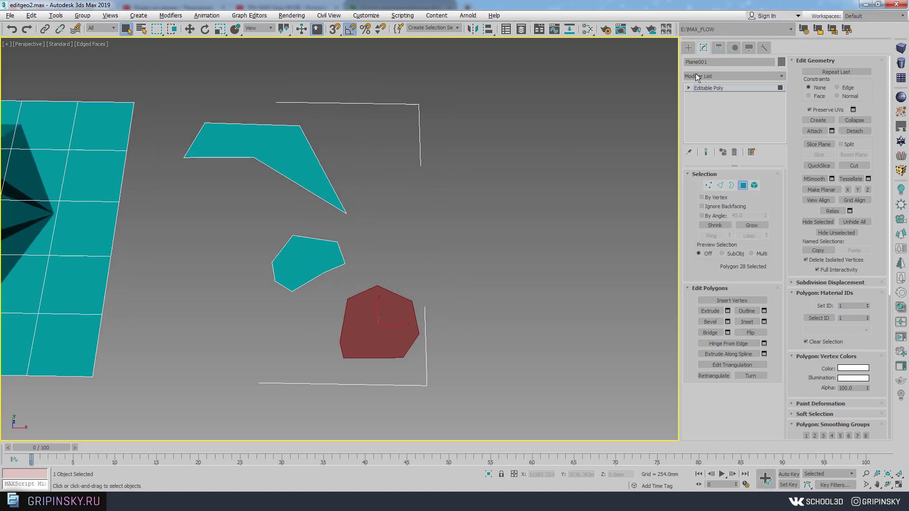
- Draw a new 4×4 Plane primitive and convert it to an Editable Poly
left_click(690, 47)
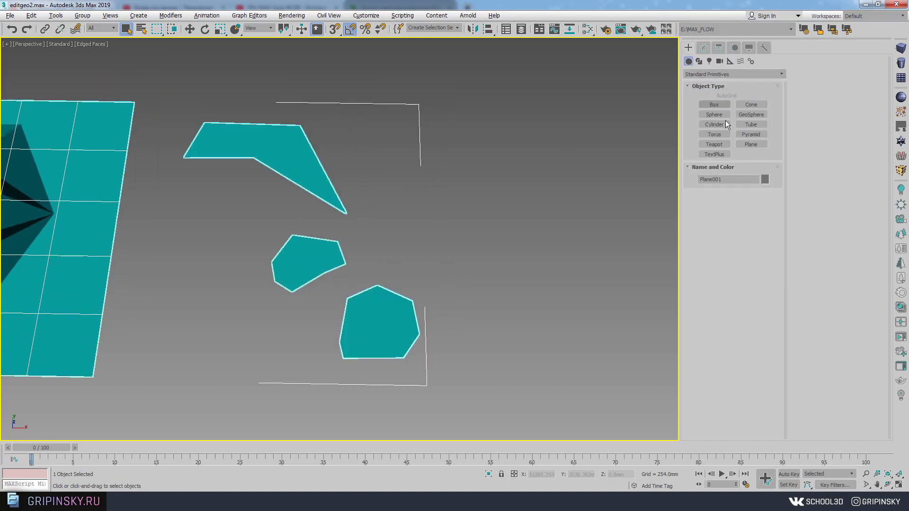
left_click(747, 144)
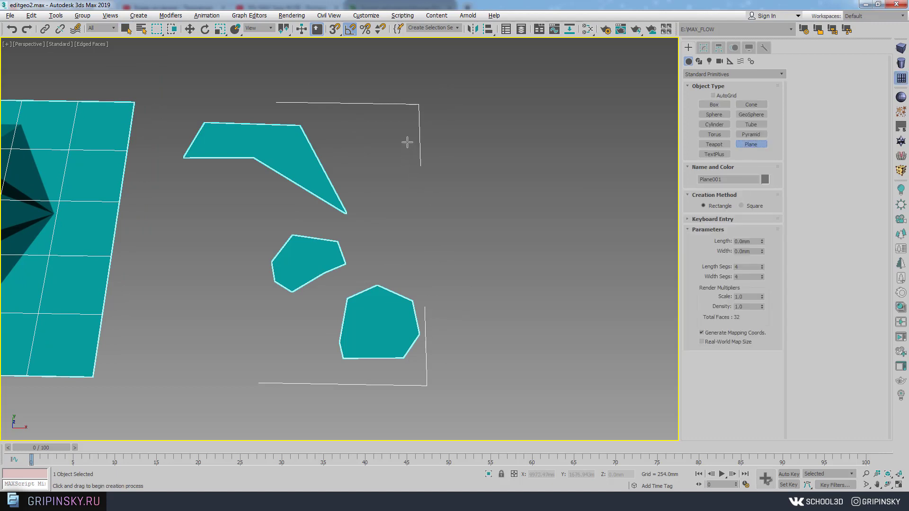
left_click_drag(406, 141, 565, 272)
right_click(553, 220)
middle_click_drag(552, 220, 453, 206)
right_click(454, 206)
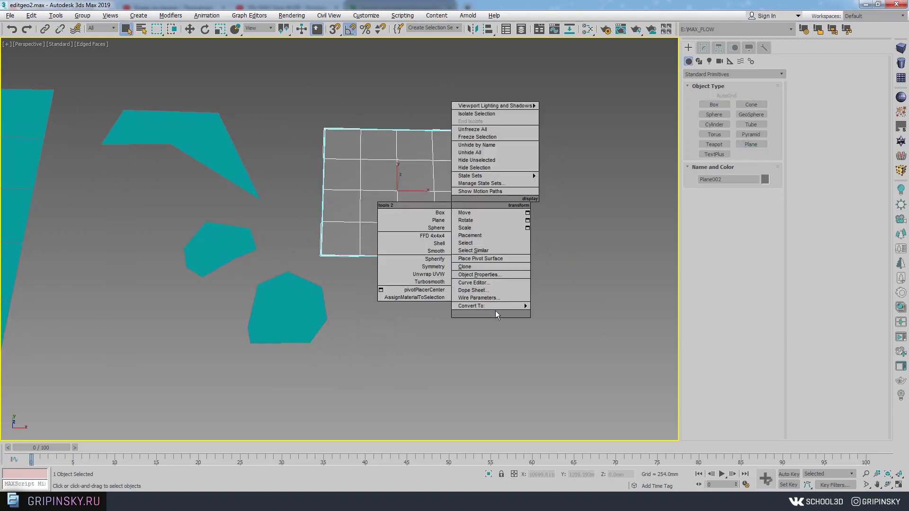
left_click(559, 316)
- Collapse nine vertices at the grid's lower right, then undo the collapse
left_click(708, 185)
left_click_drag(489, 296, 387, 185)
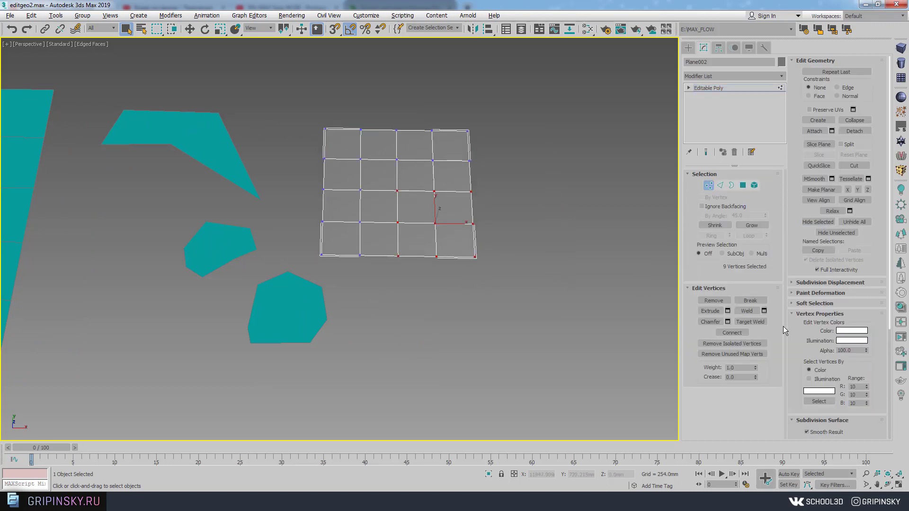
left_click(855, 121)
middle_click_drag(490, 225, 475, 212)
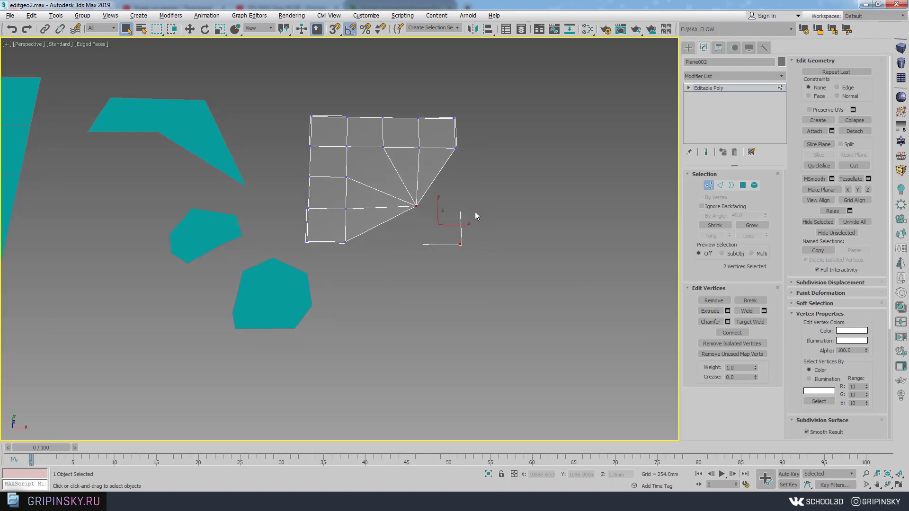
key("ctrl+z")
- Collapse six polygons in the grid's middle columns, then undo the collapse
left_click(744, 186)
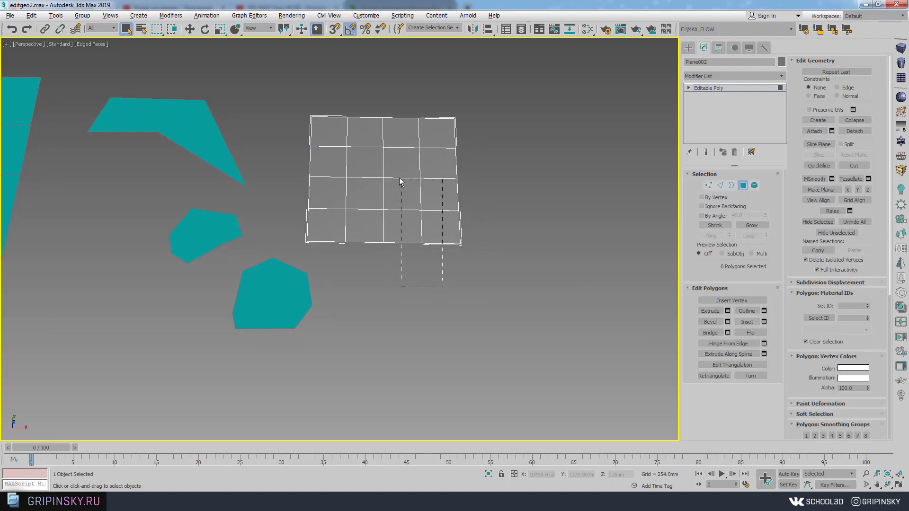
left_click_drag(445, 284, 400, 179)
left_click_drag(404, 280, 365, 180)
left_click(859, 123)
key("ctrl+z")
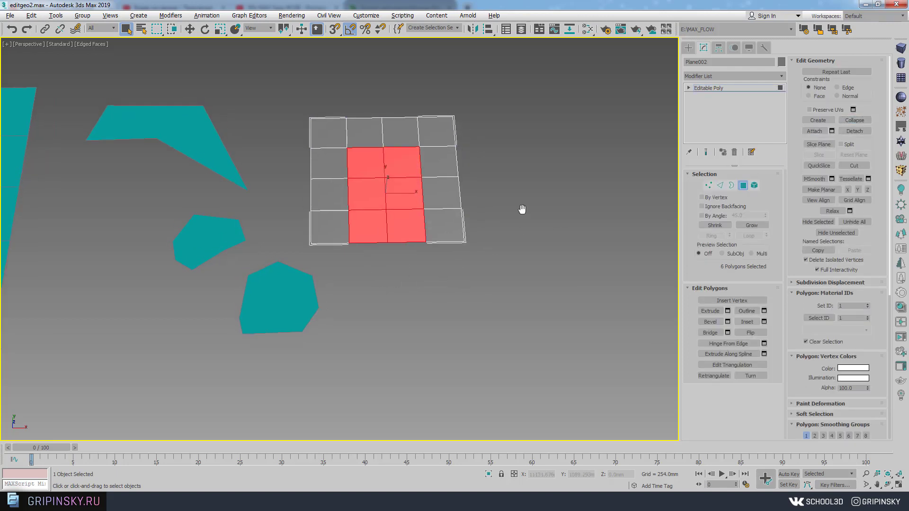
middle_click_drag(524, 207, 487, 210, "alt")
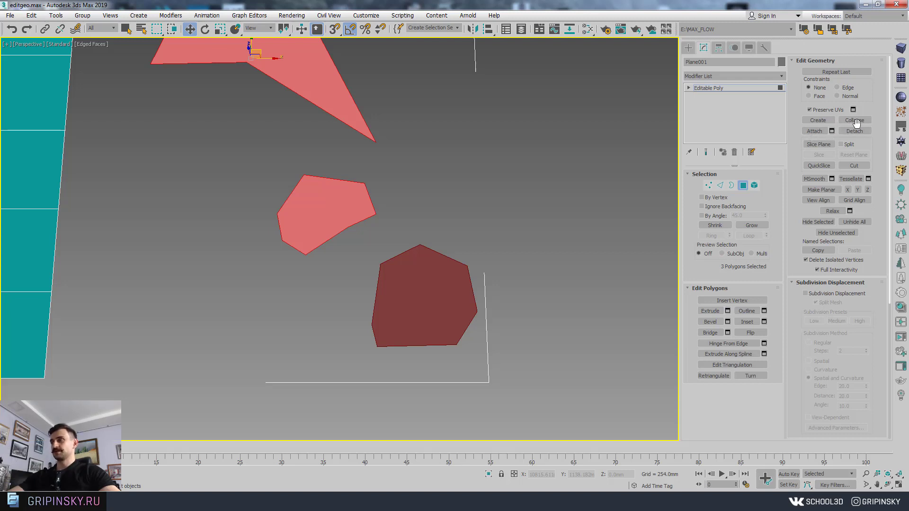
- Reselect Teapot001 at Polygon level and select all 1152 of its polygons
middle_click_drag(300, 240, 397, 221)
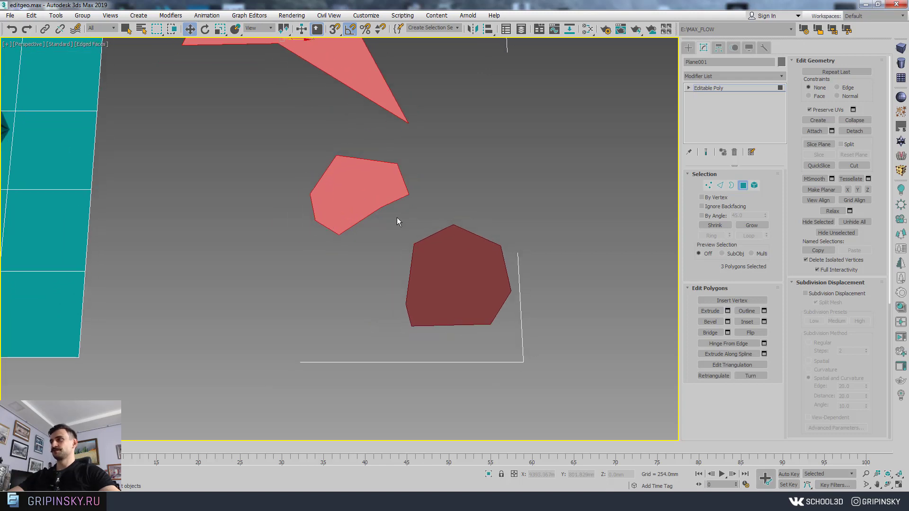
middle_click_drag(525, 204, 493, 238, "alt")
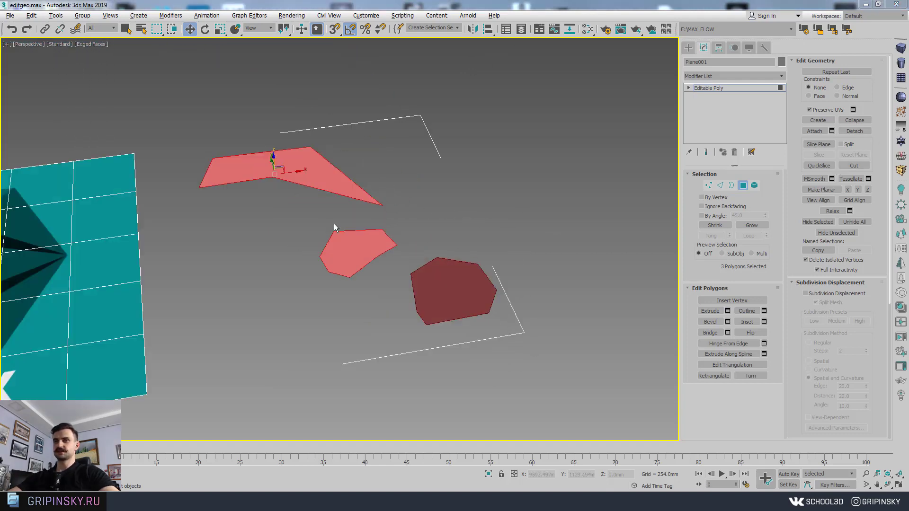
mouse_move(186, 249)
middle_mouse_down()
mouse_move(596, 149)
mouse_move(554, 205)
mouse_move(295, 298)
mouse_move(297, 276)
middle_mouse_up()
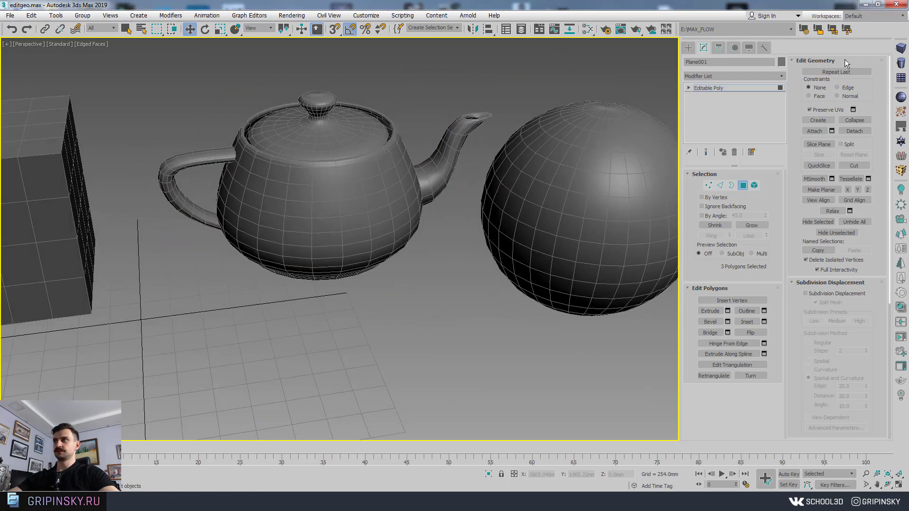
left_click(719, 91)
left_click(320, 216)
scroll(345, 205, "up", 2)
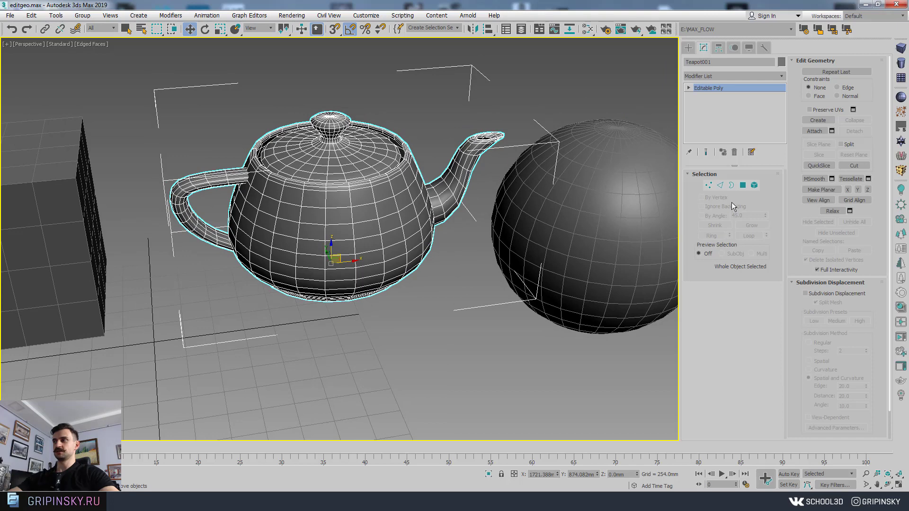
left_click(743, 187)
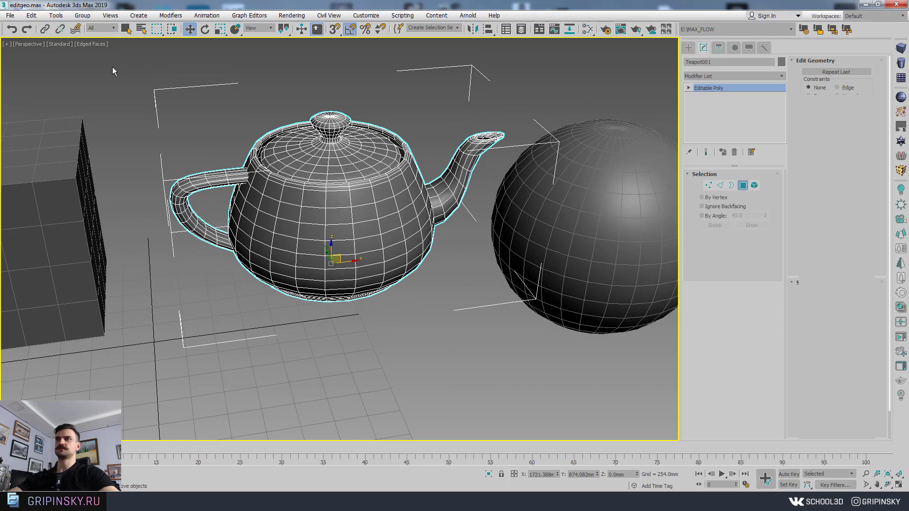
key("ctrl+a")
middle_click_drag(479, 220, 584, 200)
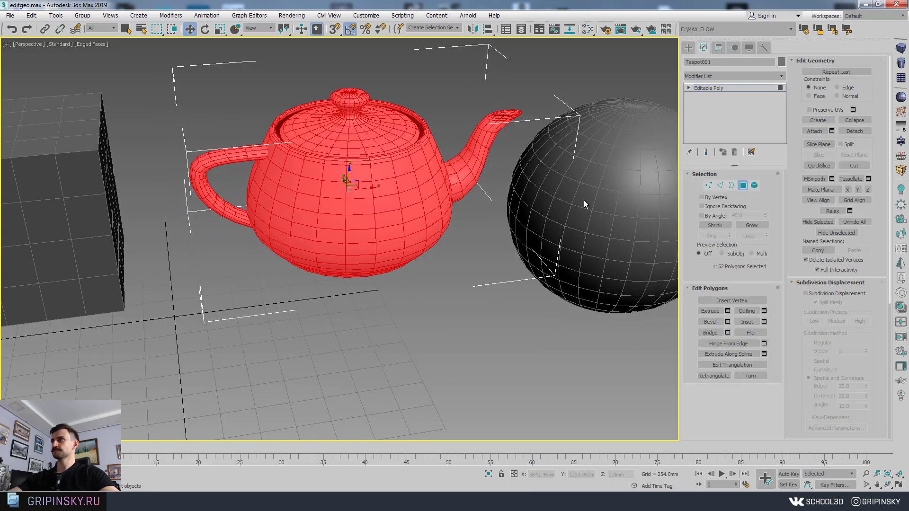
- Place a Slice Plane across the teapot body and slice, raising polygons to 1202
left_click(819, 144)
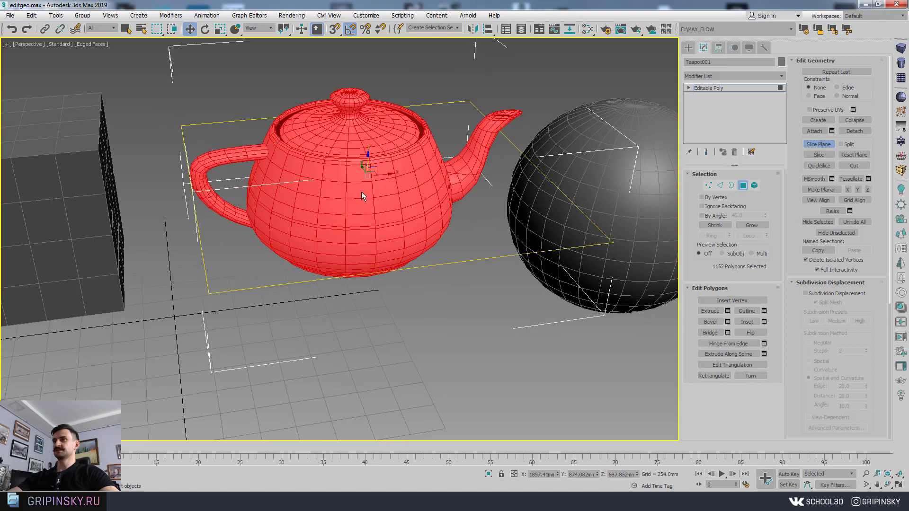
middle_click_drag(362, 192, 382, 167, "alt")
scroll(382, 166, "up", 3)
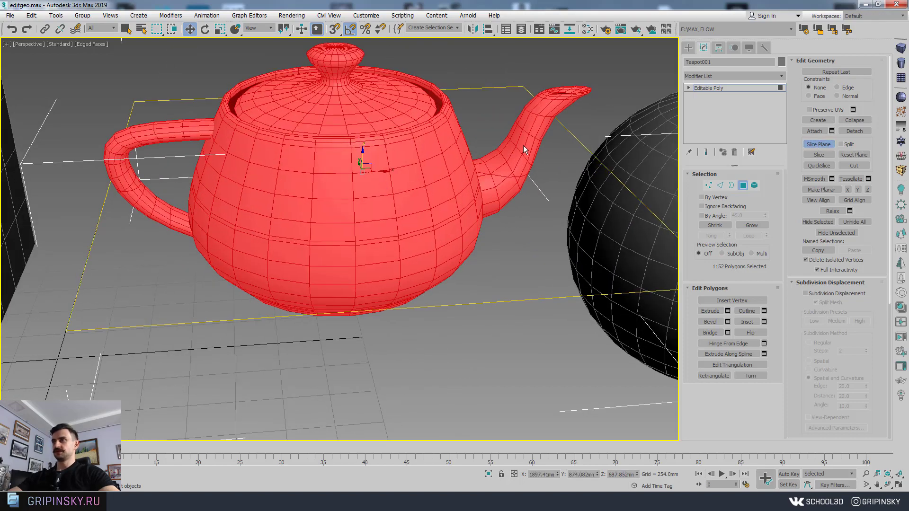
scroll(439, 223, "down", 2)
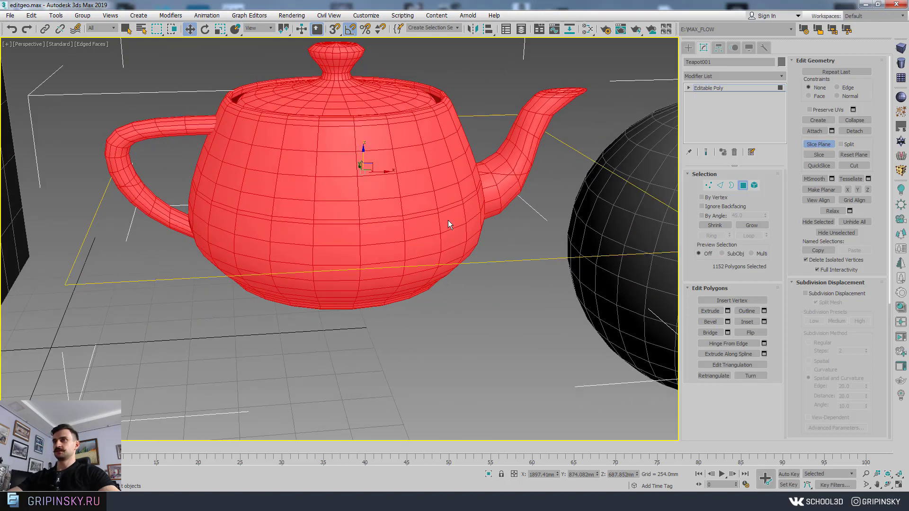
middle_click_drag(450, 220, 456, 57, "alt")
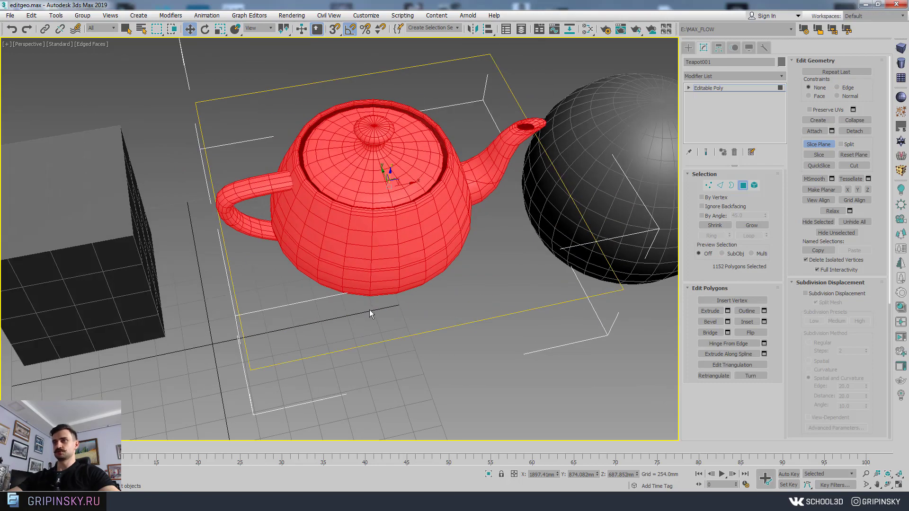
middle_click_drag(370, 310, 360, 249, "alt")
left_click_drag(395, 178, 364, 152)
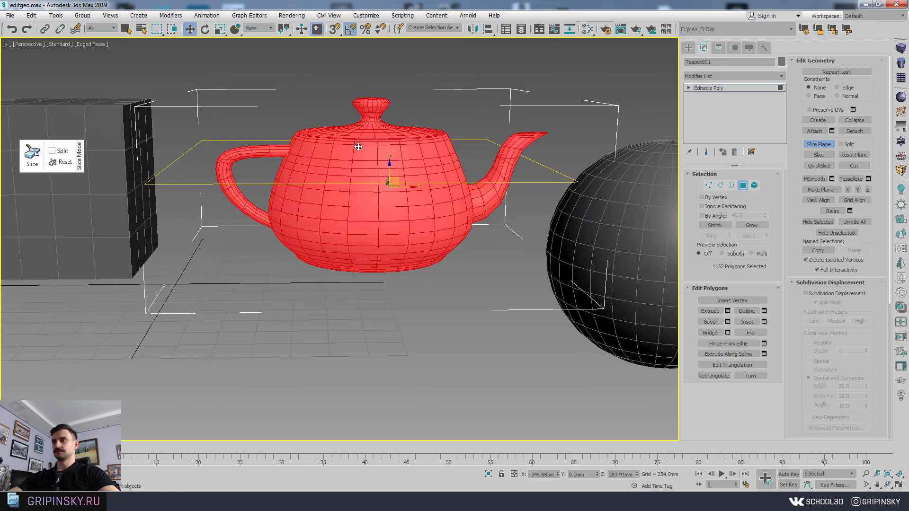
middle_click_drag(365, 151, 469, 145, "alt")
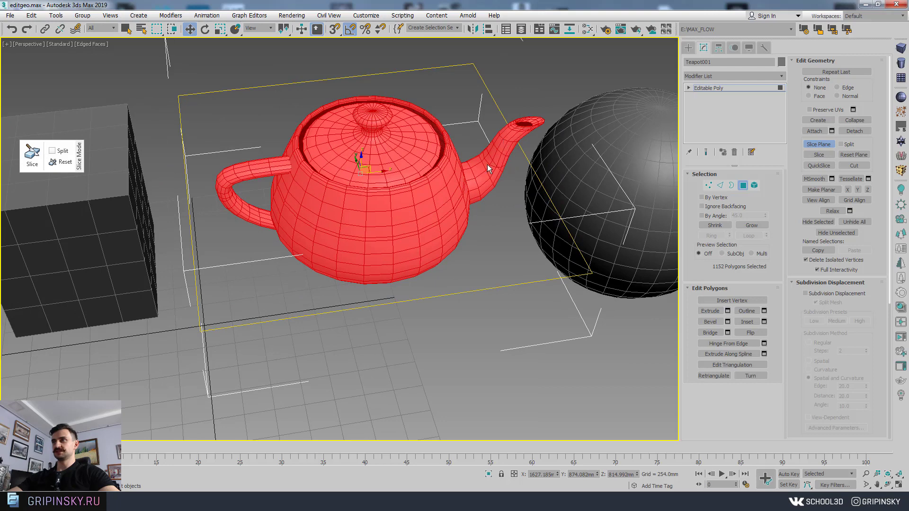
middle_click_drag(448, 229, 415, 169, "alt")
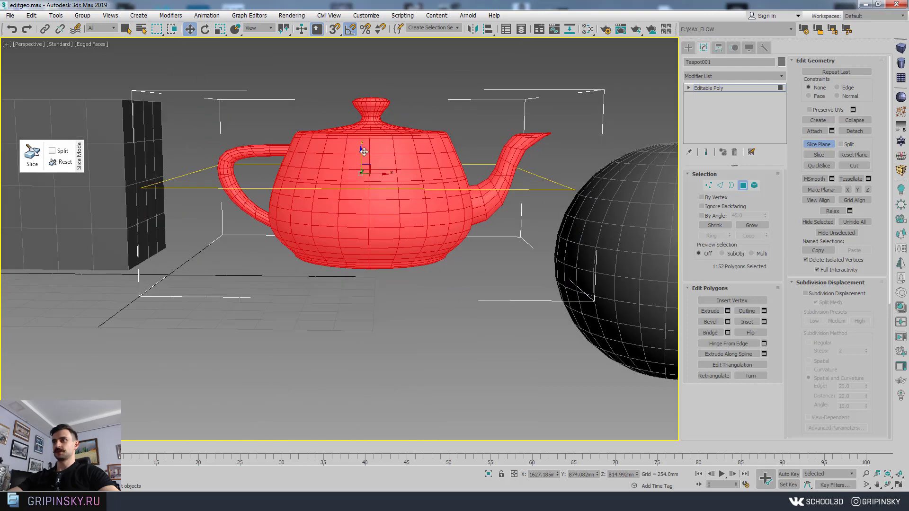
mouse_move(363, 153)
left_mouse_down()
mouse_move(361, 142)
mouse_move(376, 156)
left_mouse_up()
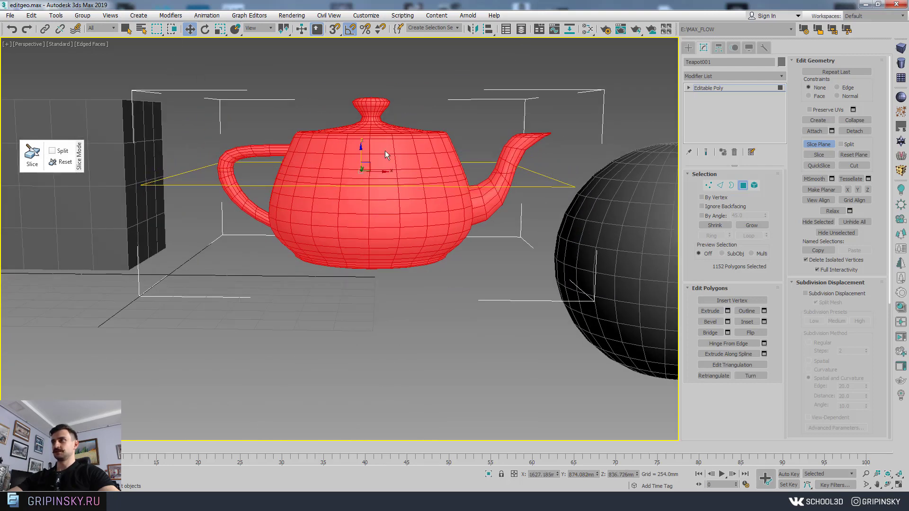
left_click(815, 155)
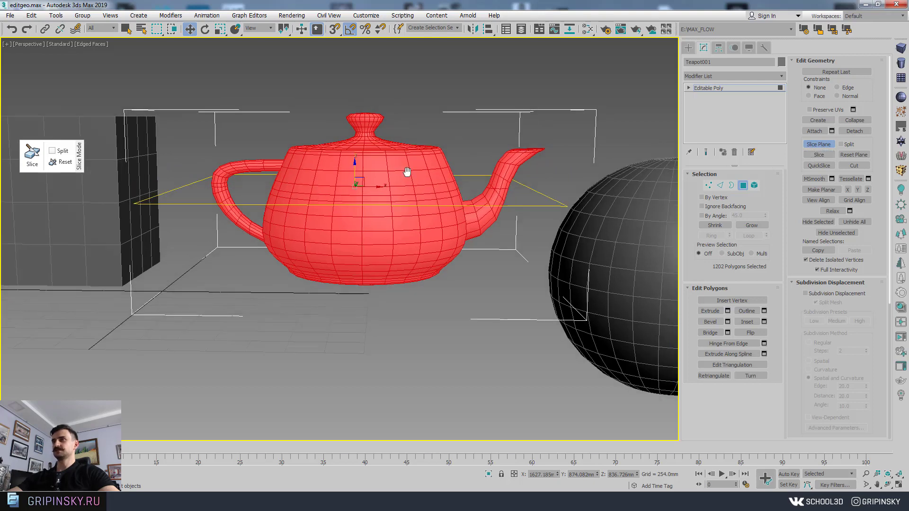
- Raise the slice plane higher up the teapot
scroll(406, 173, "up", 3)
left_click_drag(331, 172, 332, 154)
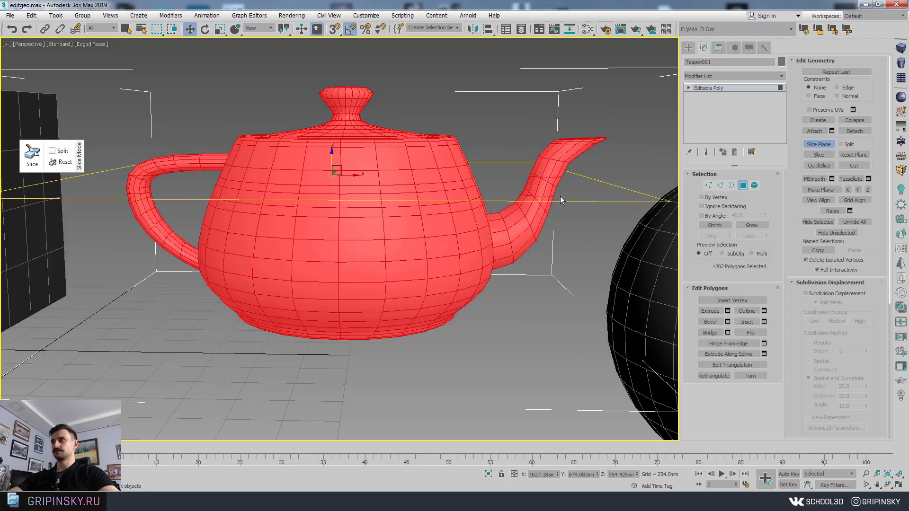
middle_click_drag(462, 182, 473, 107, "alt")
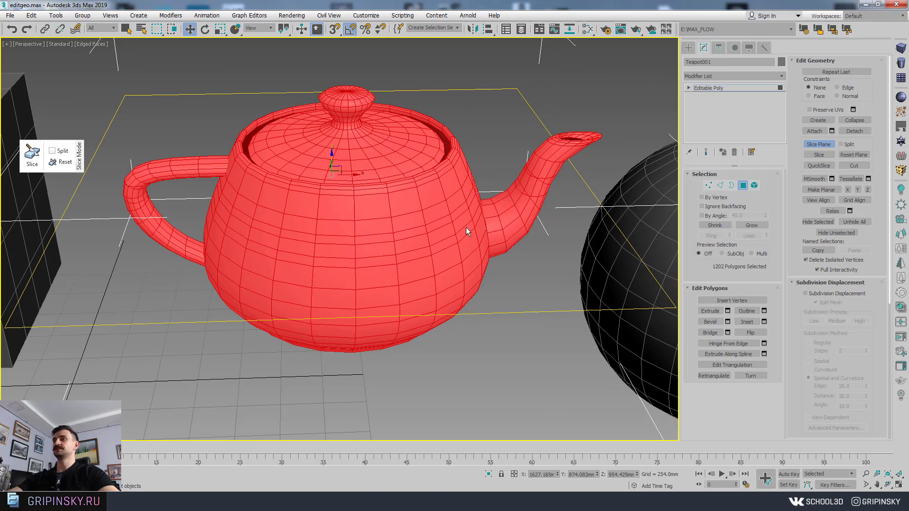
mouse_move(418, 228)
middle_mouse_down("alt")
mouse_move(417, 210)
mouse_move(430, 232)
middle_mouse_up("alt")
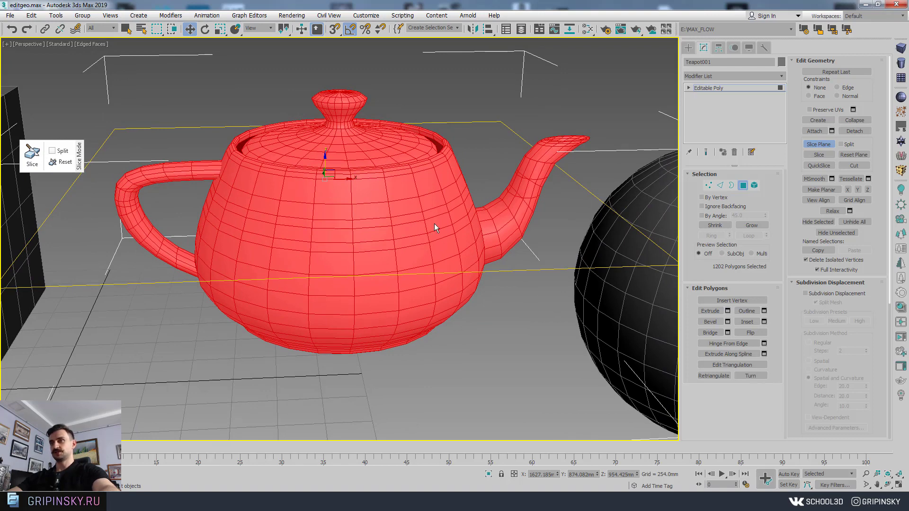
- Tilt and shift the slice plane, turn off red face shading, and slice the teapot
key("e")
left_click_drag(326, 171, 331, 188)
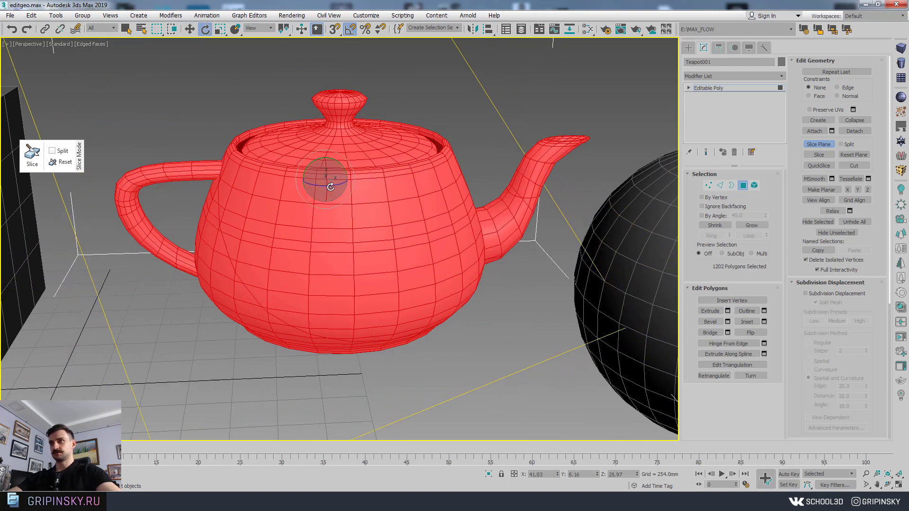
middle_click_drag(330, 187, 372, 212, "alt")
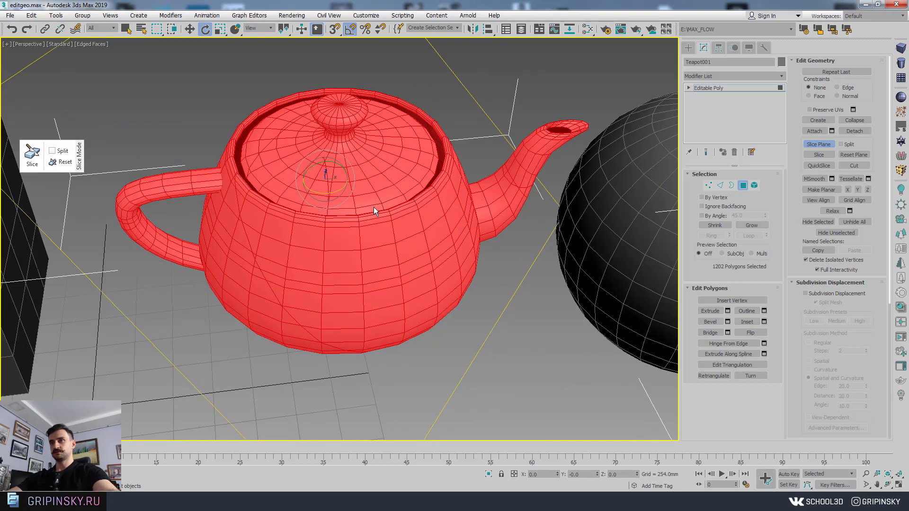
key("w")
left_click_drag(349, 178, 357, 190)
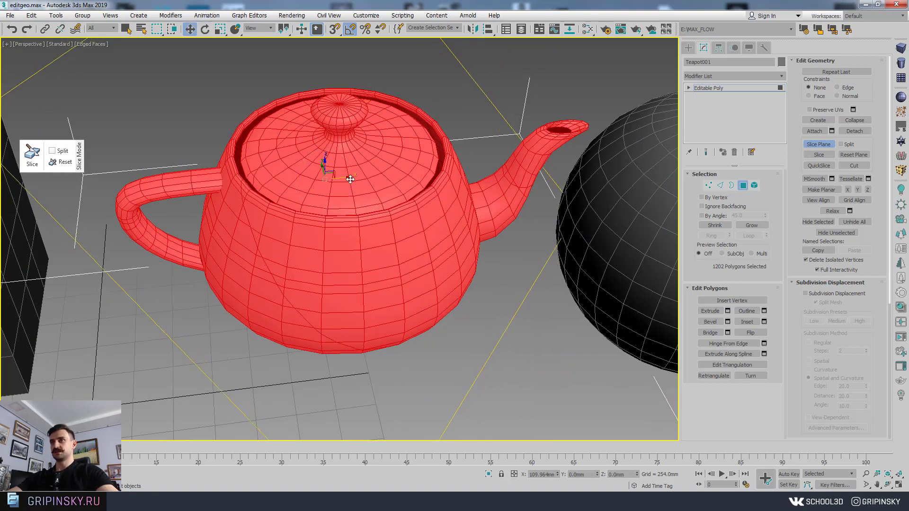
middle_click_drag(357, 186, 384, 215, "alt")
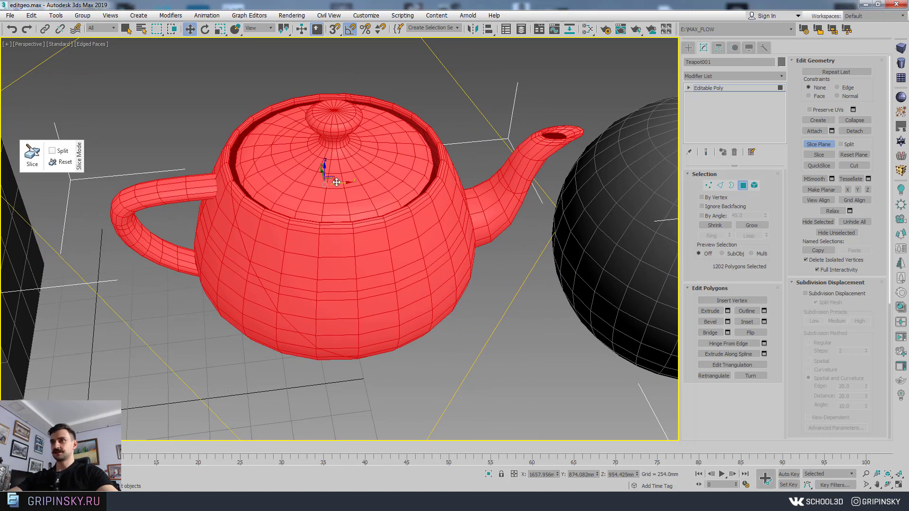
middle_click_drag(336, 183, 397, 205, "alt")
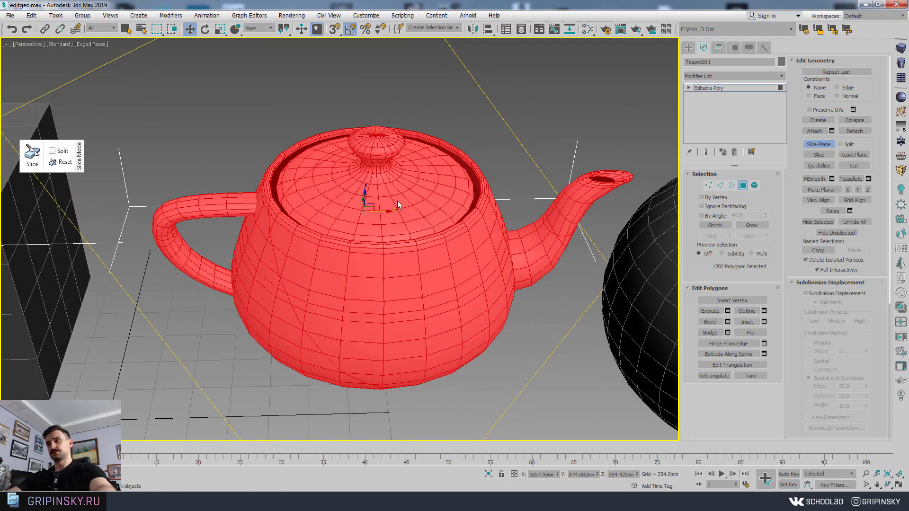
key("F2")
middle_click_drag(391, 254, 393, 249, "alt")
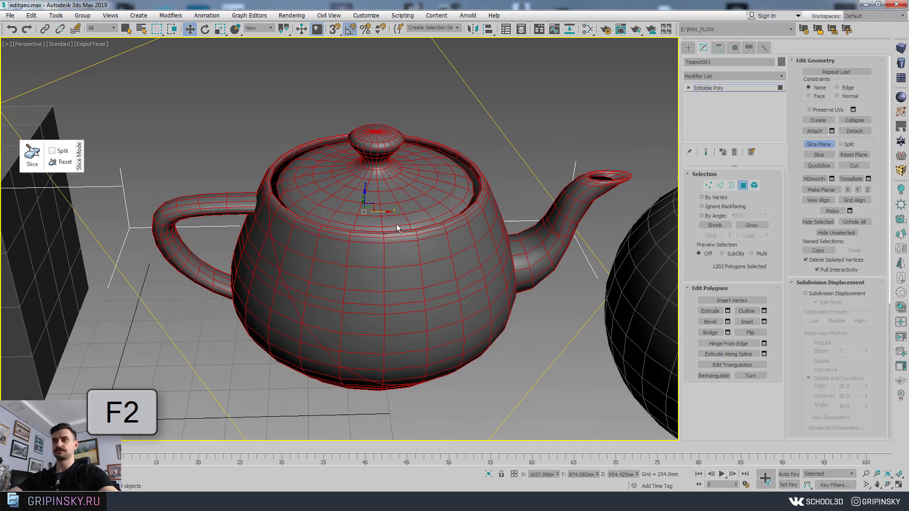
mouse_move(397, 224)
middle_mouse_down("alt")
mouse_move(398, 211)
mouse_move(408, 218)
middle_mouse_up("alt")
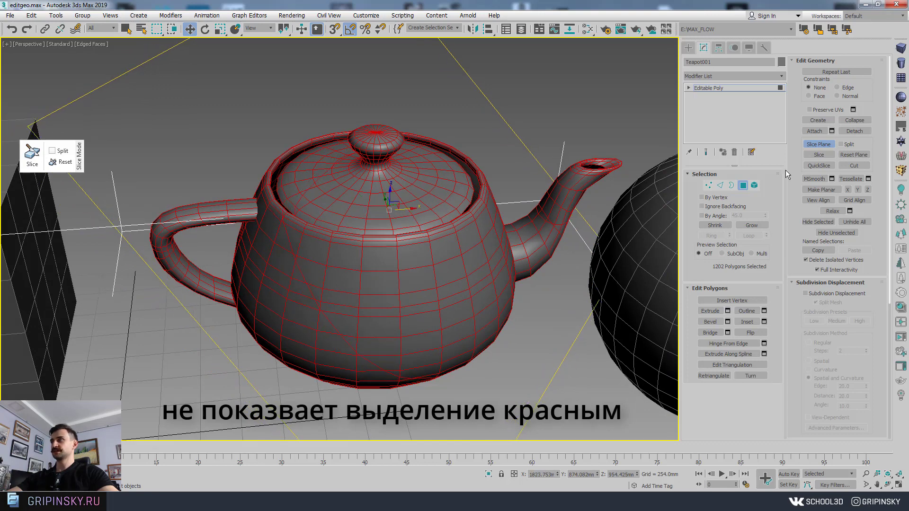
left_click(819, 155)
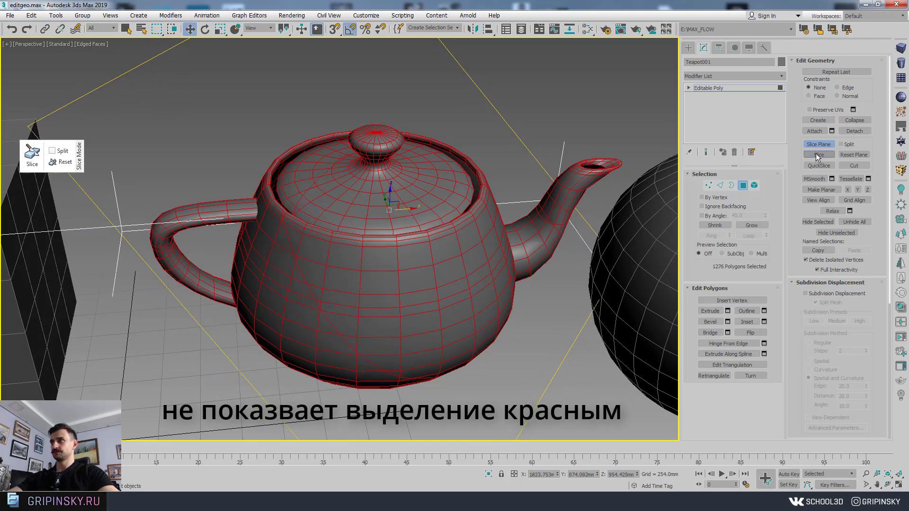
- Move the slice plane to the right and slice the teapot again
mouse_move(303, 186)
middle_mouse_down("alt")
mouse_move(324, 214)
mouse_move(285, 191)
middle_mouse_up("alt")
middle_click_drag(412, 311, 399, 245, "alt")
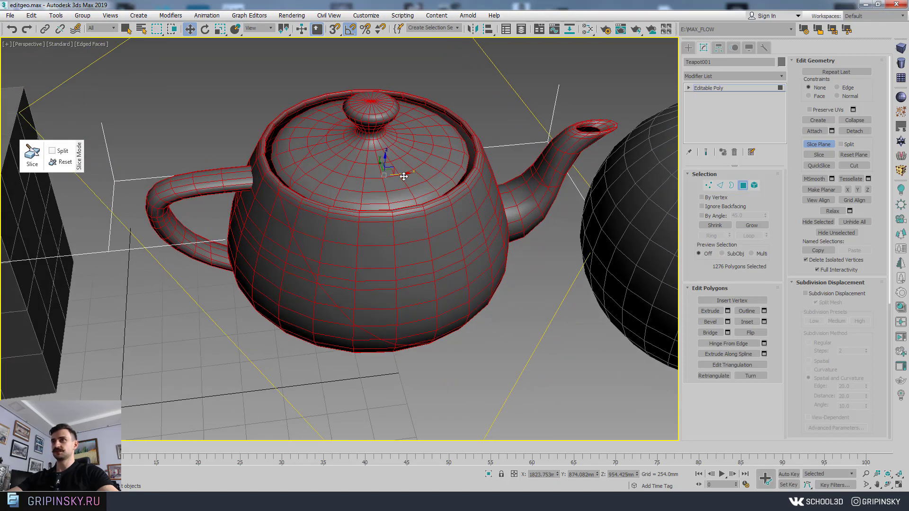
left_click_drag(403, 176, 434, 181)
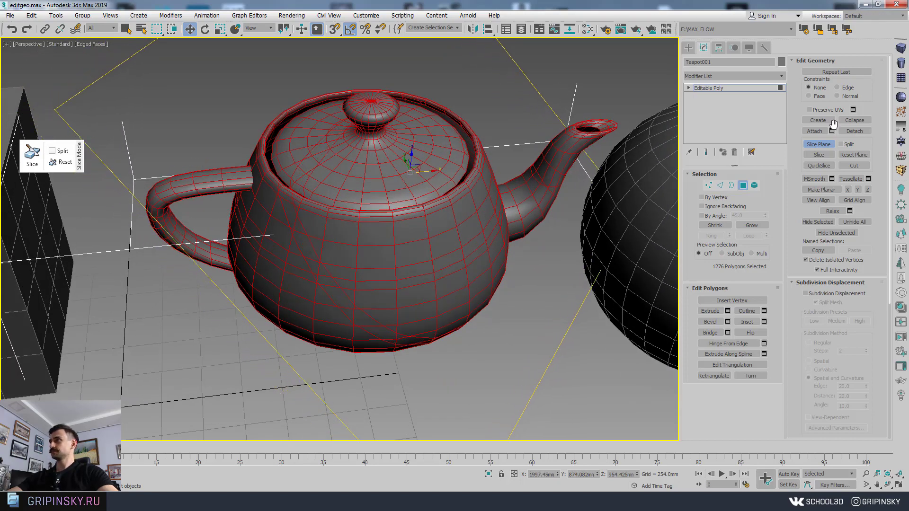
left_click(818, 155)
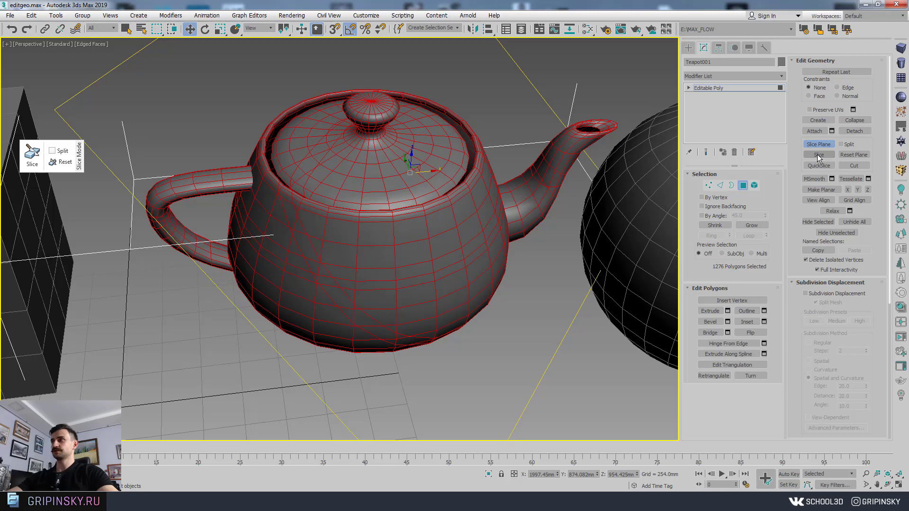
- Move the plane further right and slice with Split enabled, reaching 1439 polygons
left_click_drag(435, 172, 458, 168)
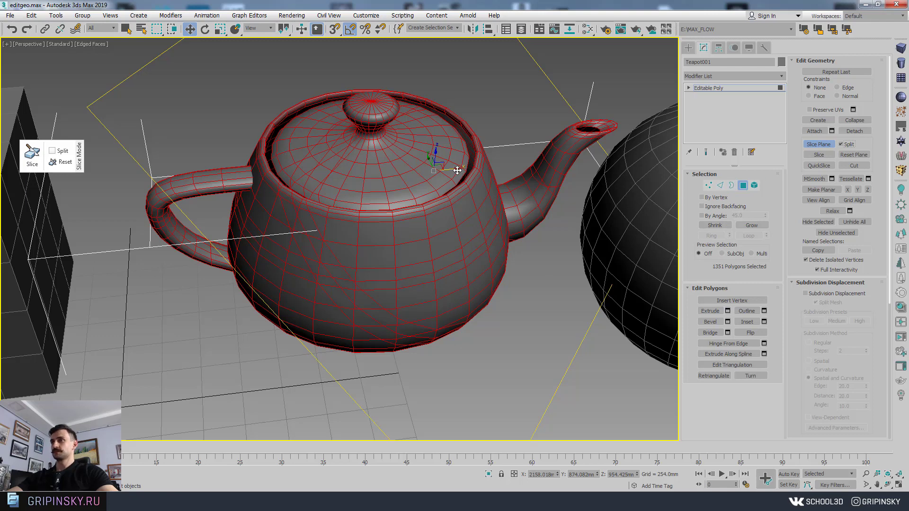
left_click_drag(458, 170, 474, 169)
left_click(841, 143)
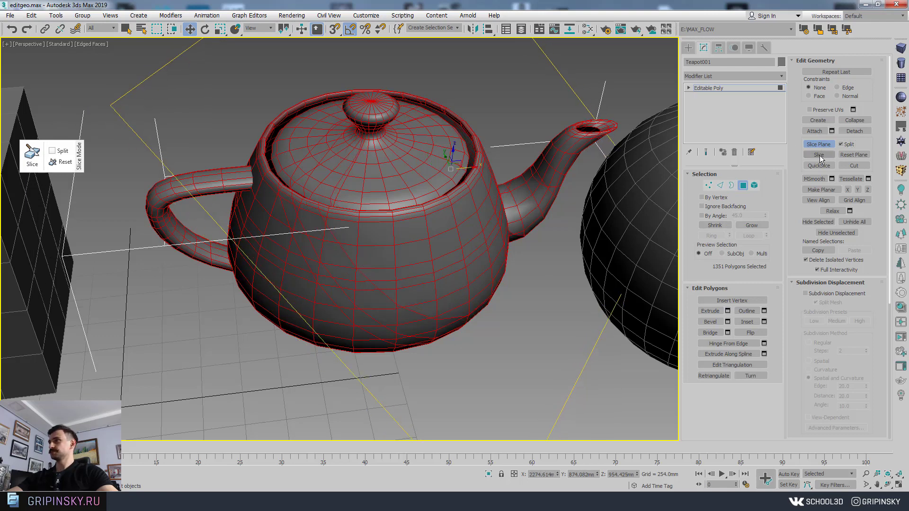
left_click(819, 154)
- At Element level, select the sliced-off lid piece and lift it up off the body
left_click(755, 185)
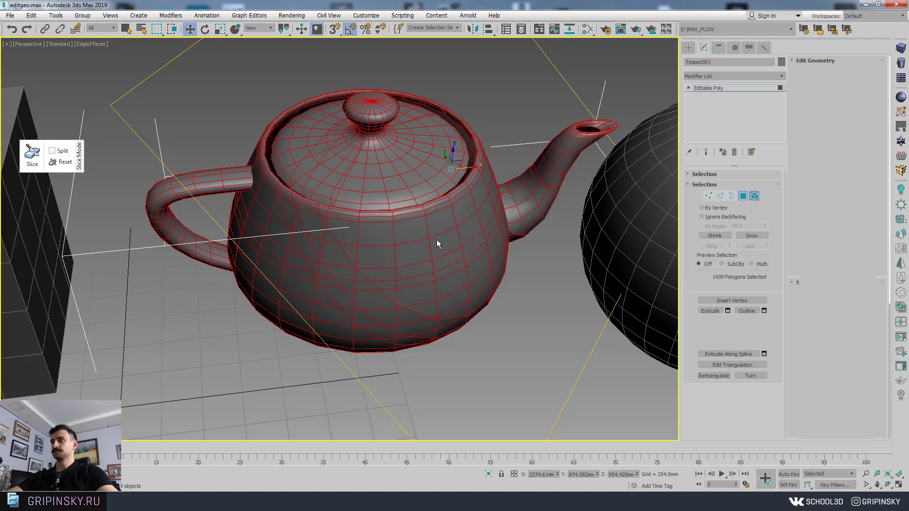
left_click(436, 242)
middle_click_drag(442, 218, 465, 195, "alt")
left_click_drag(466, 195, 462, 169)
left_click(432, 173)
middle_click_drag(461, 169, 479, 170, "alt")
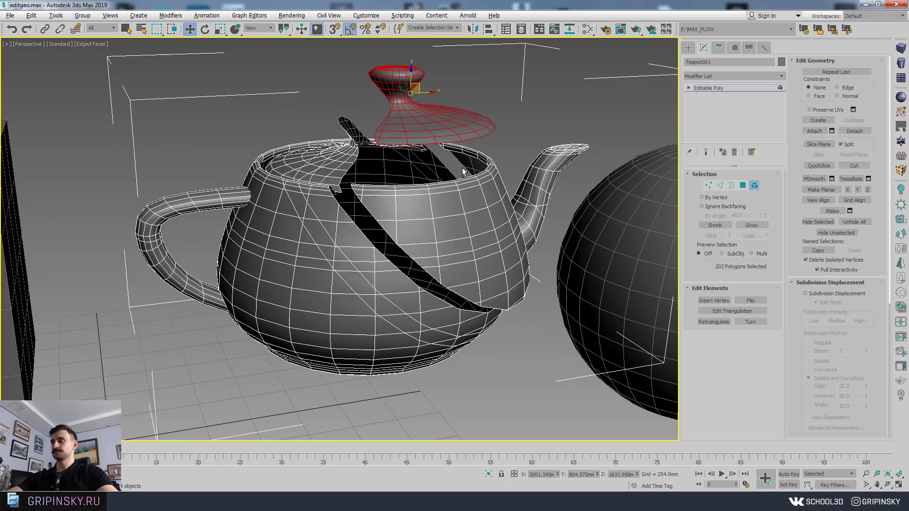
- Reactivate the Slice Plane and raise it toward the lifted lid
left_click(822, 143)
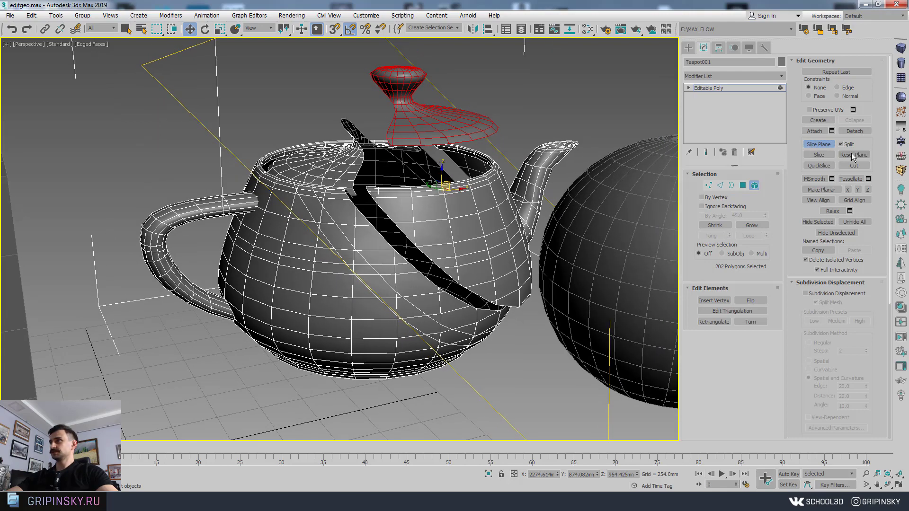
middle_click_drag(358, 169, 393, 201, "alt")
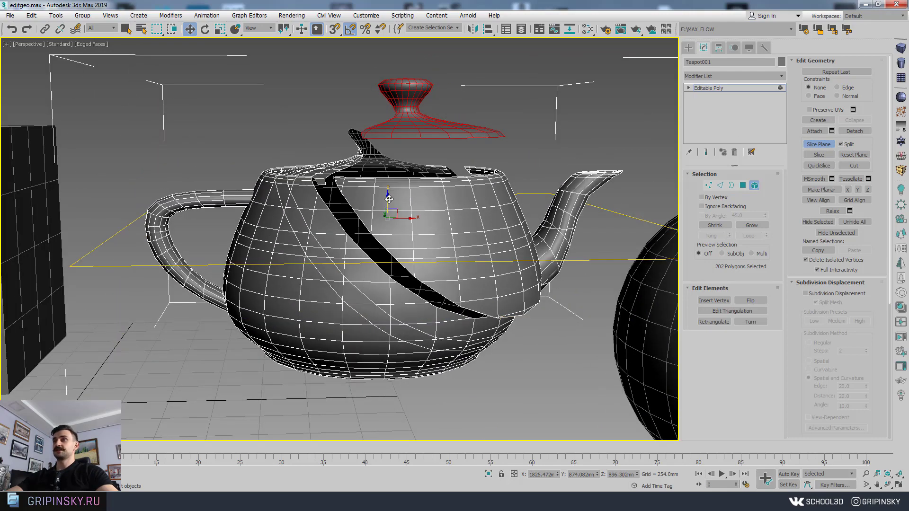
left_click_drag(389, 196, 397, 96)
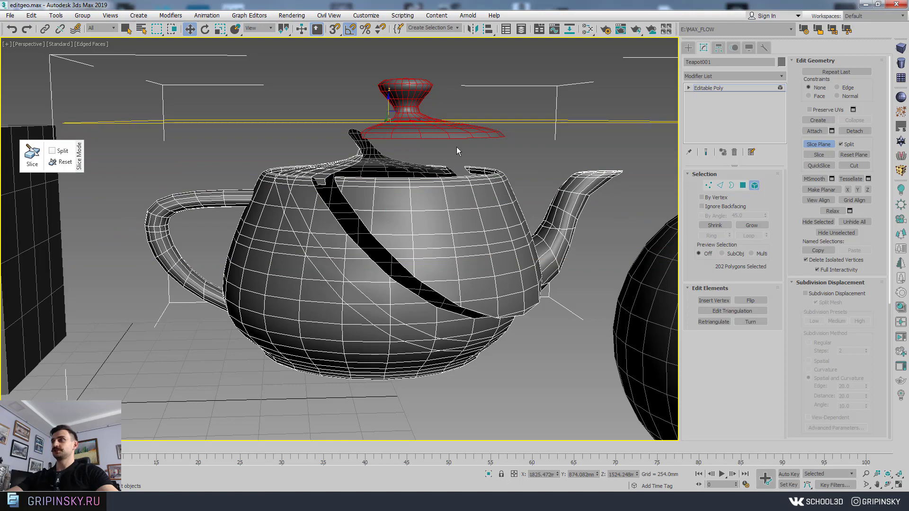
middle_click_drag(396, 96, 473, 156, "alt")
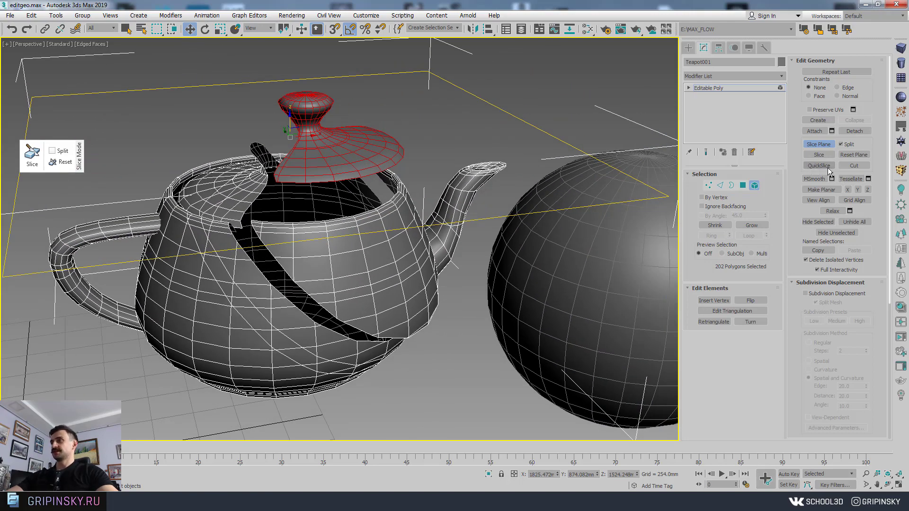
scroll(532, 200, "down", 5)
scroll(417, 192, "up", 1)
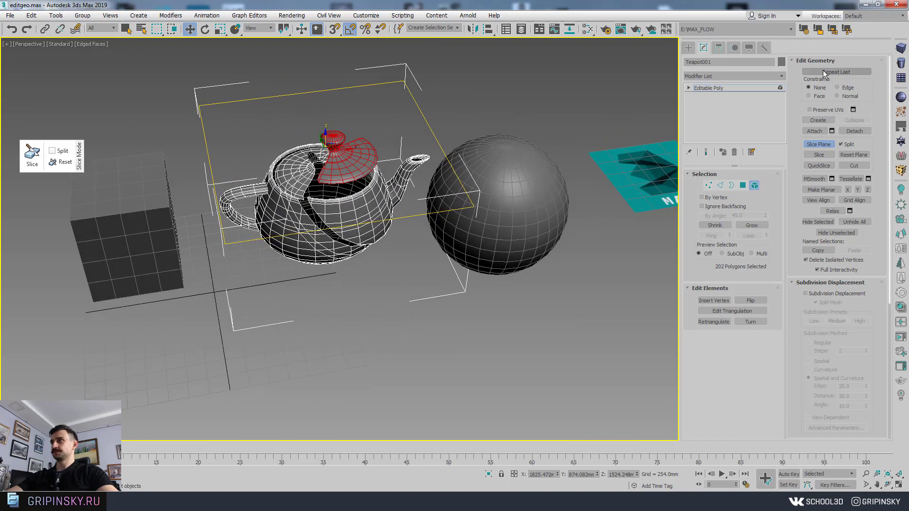
scroll(416, 191, "up", 1)
- Leave teapot sub-object editing and select the sphere
left_click(700, 90)
left_click(498, 213)
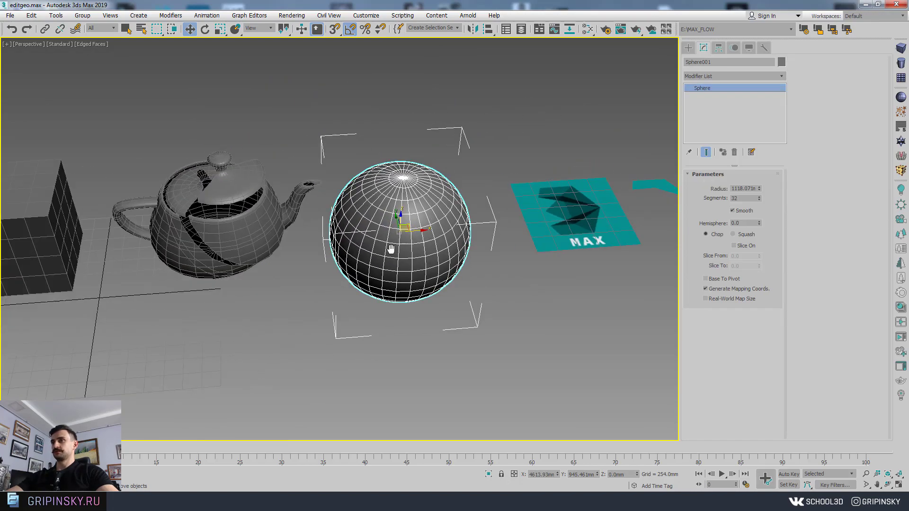
middle_click_drag(497, 213, 405, 272, "alt")
scroll(412, 251, "up", 2)
scroll(424, 218, "up", 2)
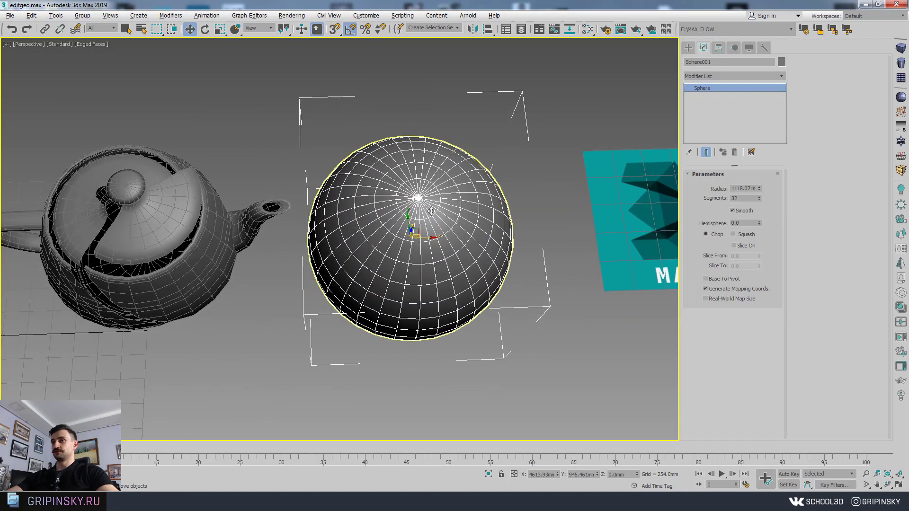
scroll(438, 177, "up", 2)
middle_click_drag(438, 177, 280, 115, "alt")
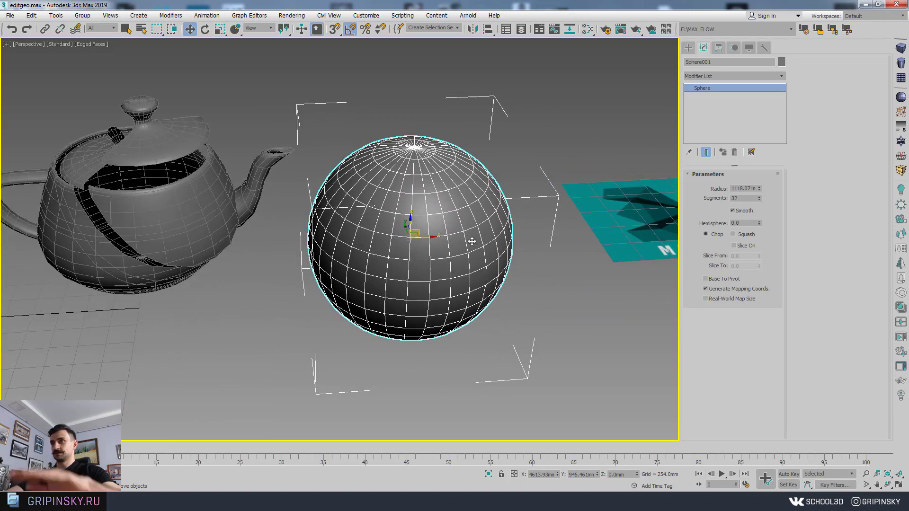
mouse_move(479, 246)
middle_mouse_down("alt")
mouse_move(488, 239)
mouse_move(474, 219)
middle_mouse_up("alt")
- Convert Sphere001 to Editable Poly and select all 512 polygons
right_click(474, 219)
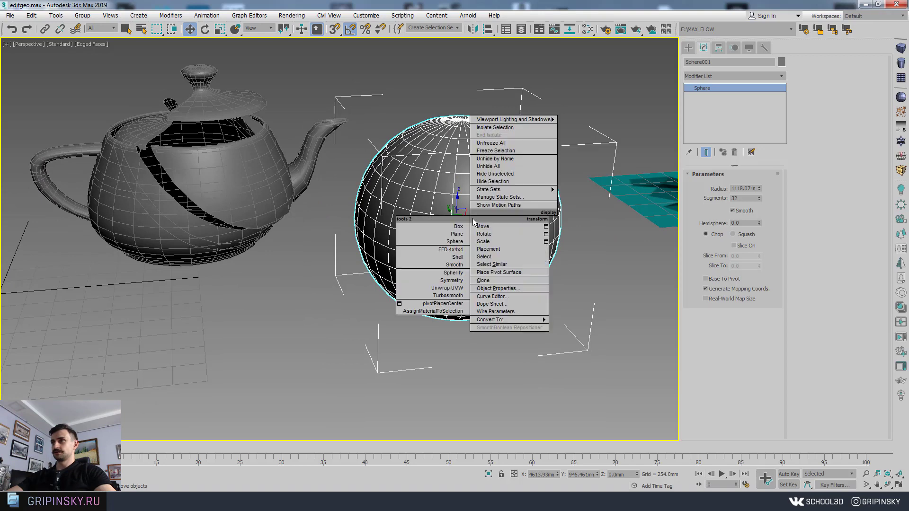
left_click(574, 331)
middle_click_drag(575, 294, 529, 291)
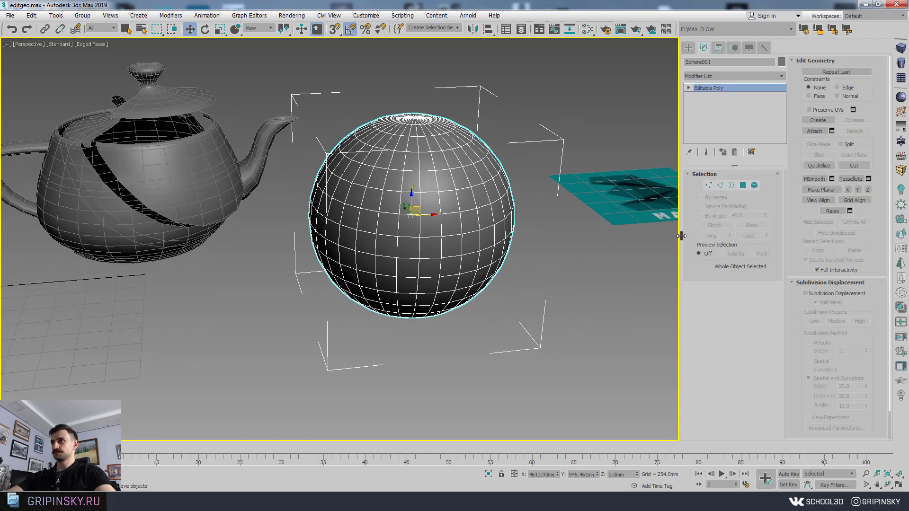
left_click(742, 186)
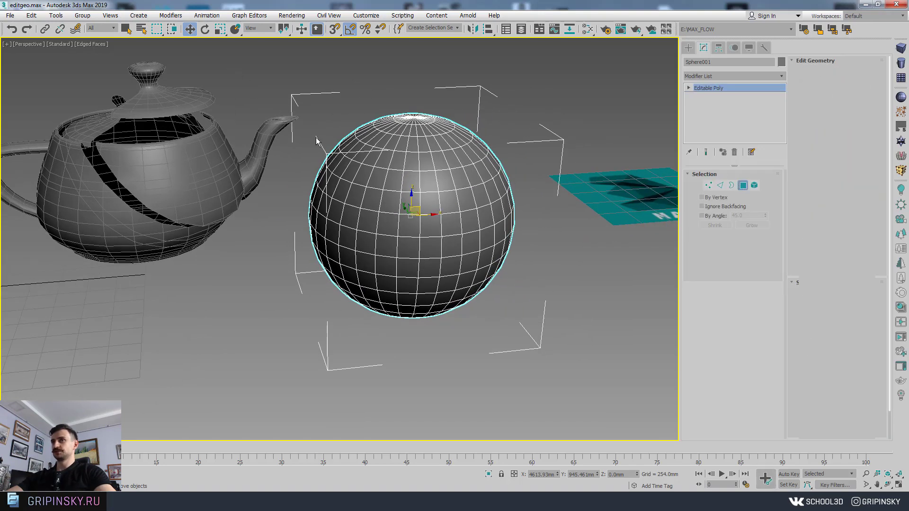
key("ctrl+a")
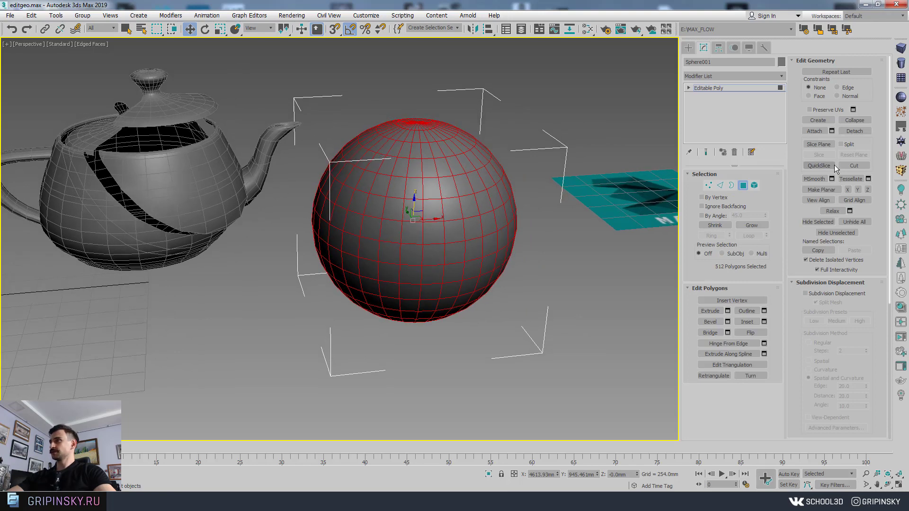
- Cut two crossing QuickSlice lines across Sphere001, leaving 606 selected polygons
left_click(819, 165)
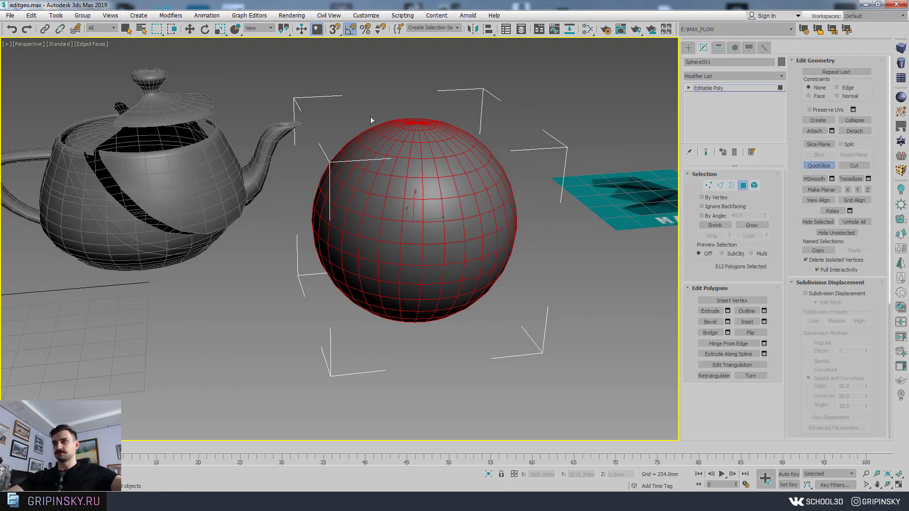
left_click(281, 83)
left_click(560, 334)
left_click(549, 80)
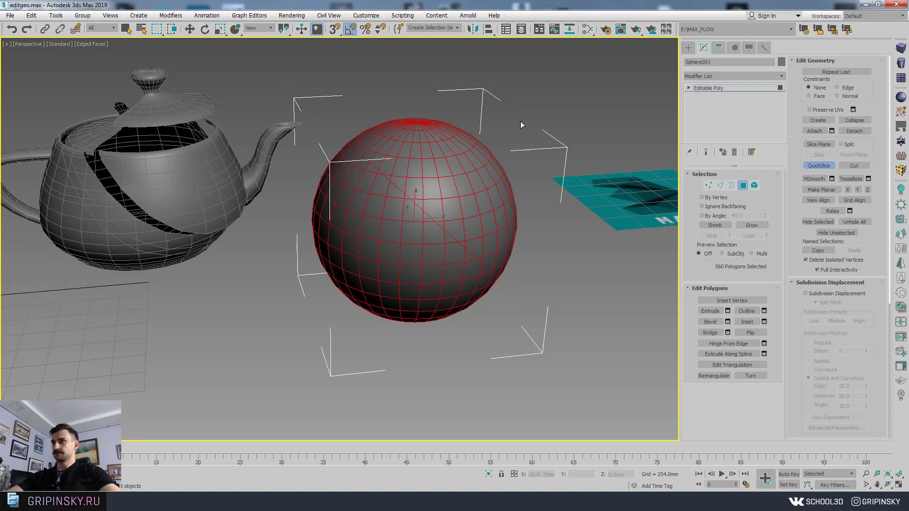
left_click(279, 356)
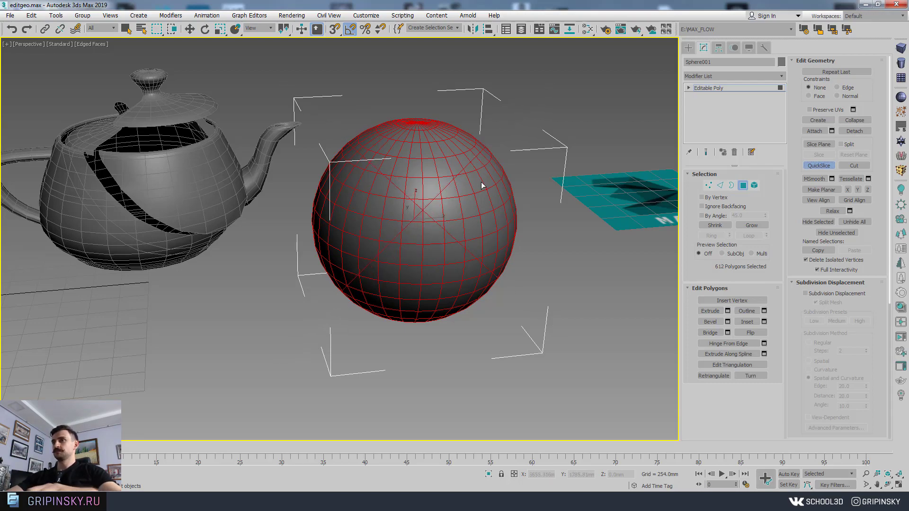
right_click(561, 206)
mouse_move(561, 206)
middle_mouse_down("alt")
mouse_move(516, 220)
mouse_move(436, 213)
mouse_move(377, 191)
mouse_move(394, 203)
mouse_move(510, 215)
mouse_move(543, 199)
middle_mouse_up("alt")
scroll(543, 199, "down", 3)
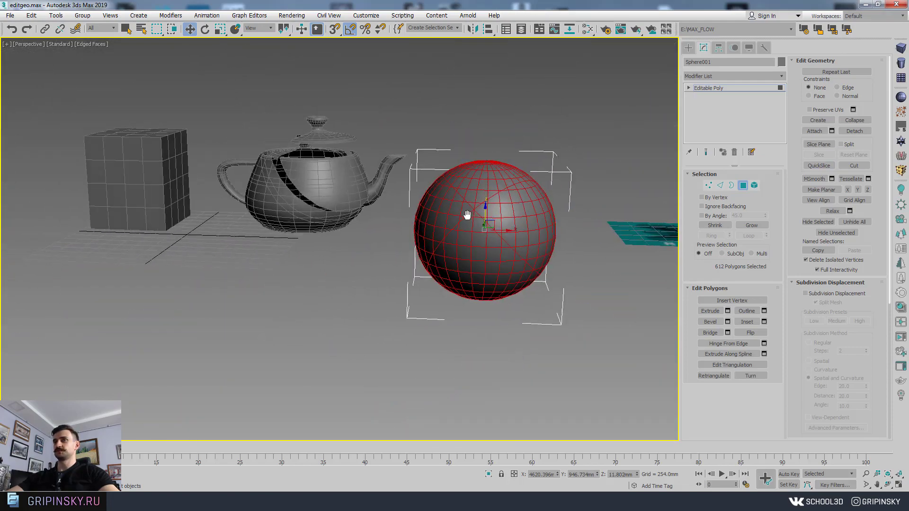
middle_click_drag(473, 209, 521, 180, "alt")
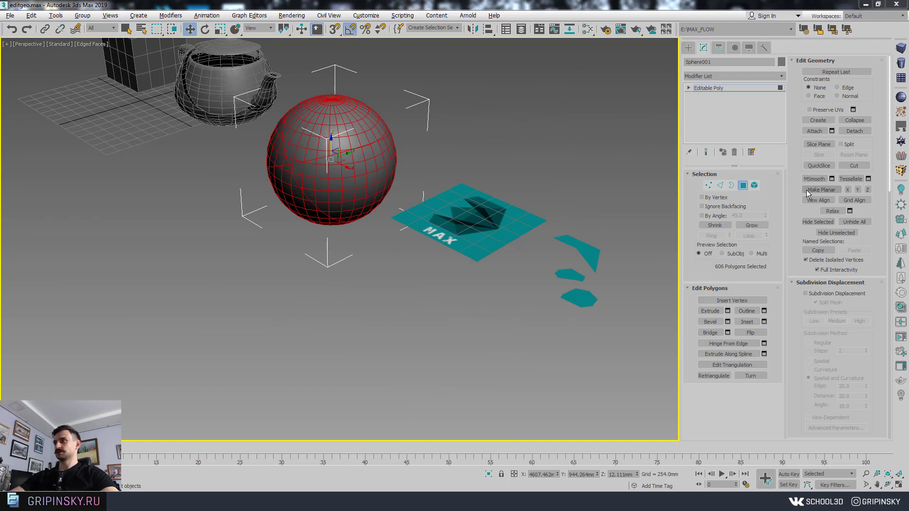
middle_click_drag(581, 223, 407, 237)
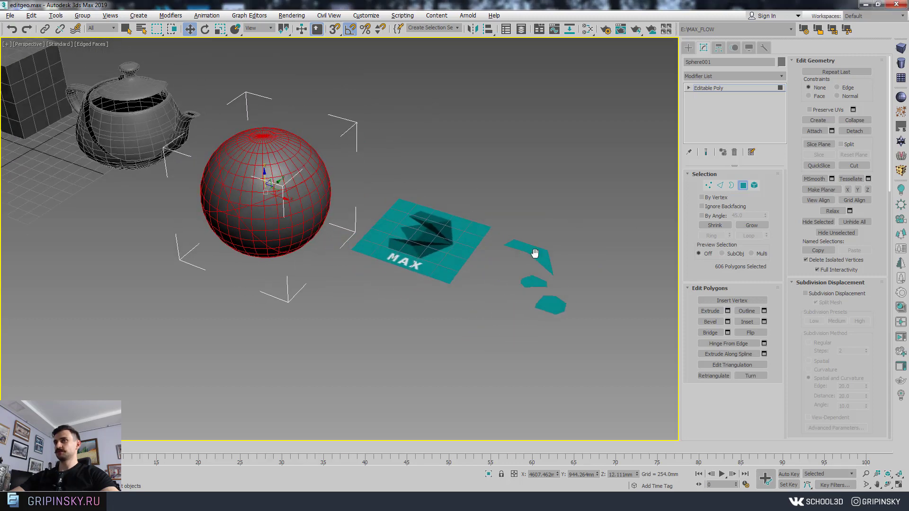
- Draw a new sphere, Sphere002, from the standard primitives
left_click(689, 49)
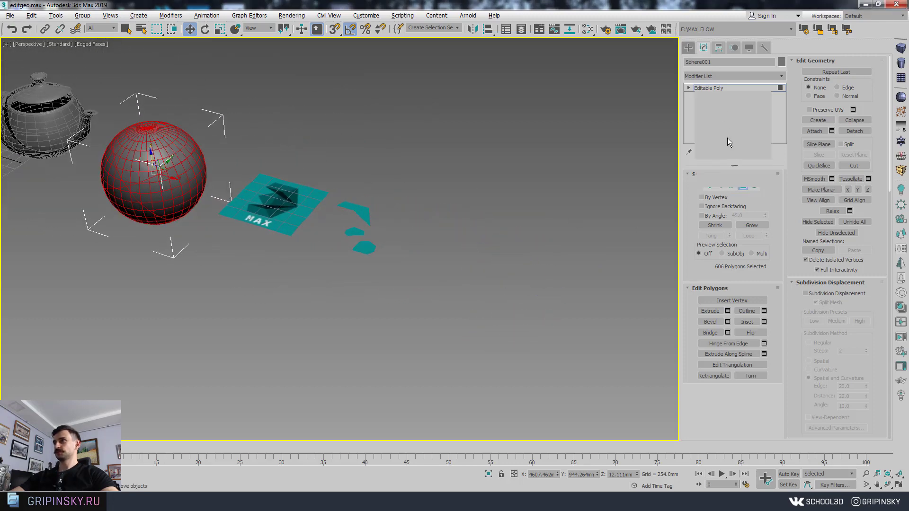
scroll(331, 237, "down", 3)
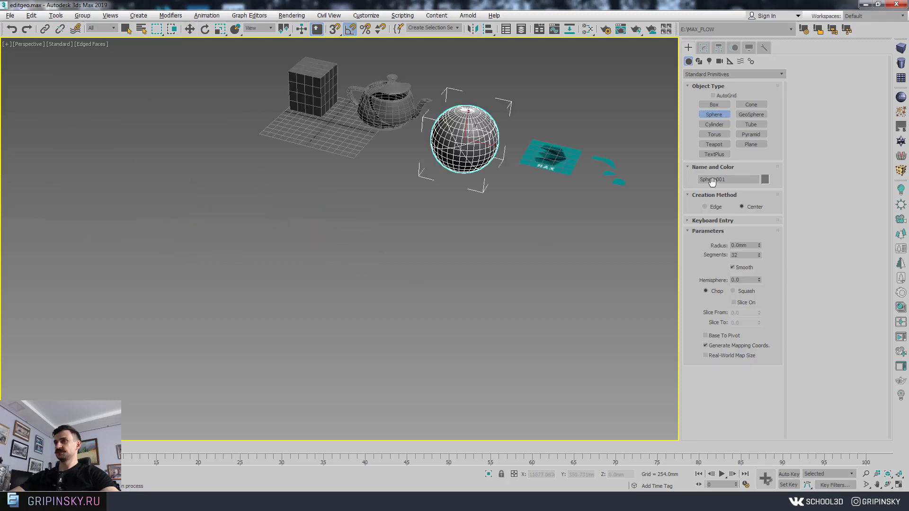
middle_click_drag(112, 313, 325, 284)
left_click_drag(302, 260, 320, 288)
right_click(320, 288)
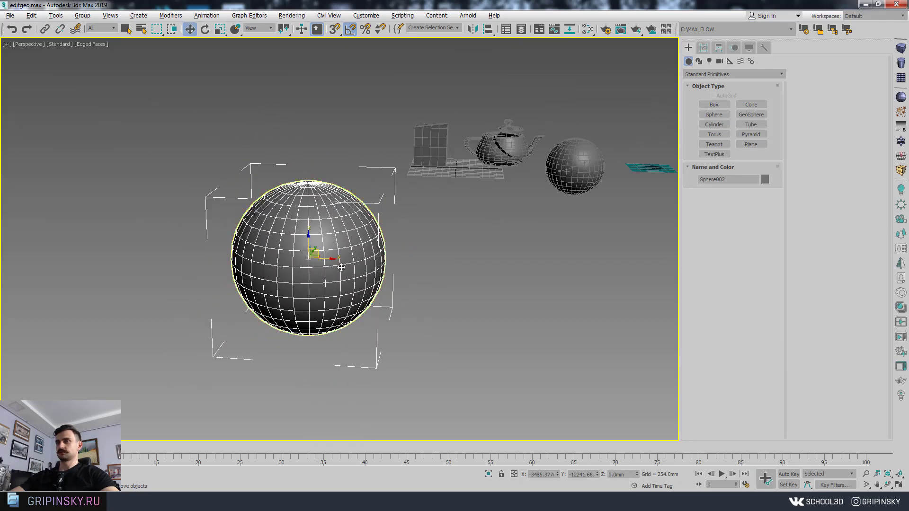
- Convert Sphere002 to Editable Poly and marquee-select 236 polygons on its lower half
right_click(329, 269)
left_click(441, 380)
key("z")
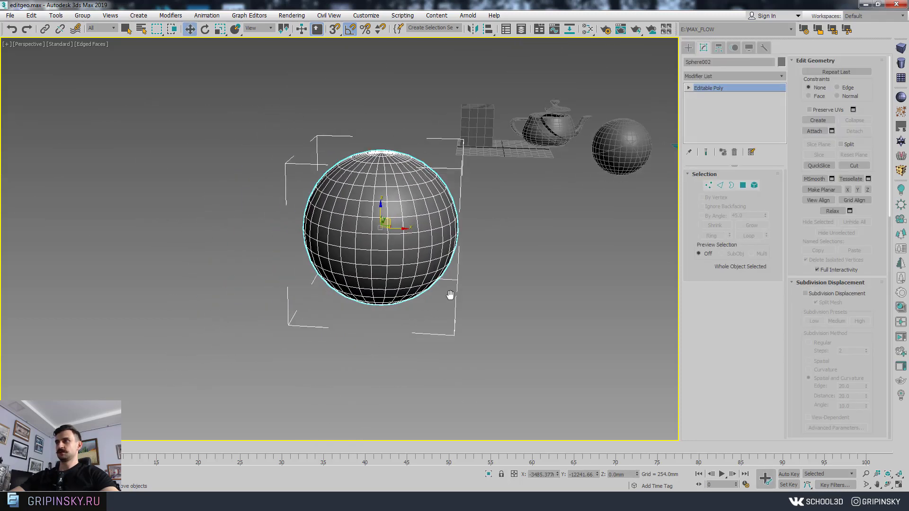
left_click_drag(502, 229, 359, 339)
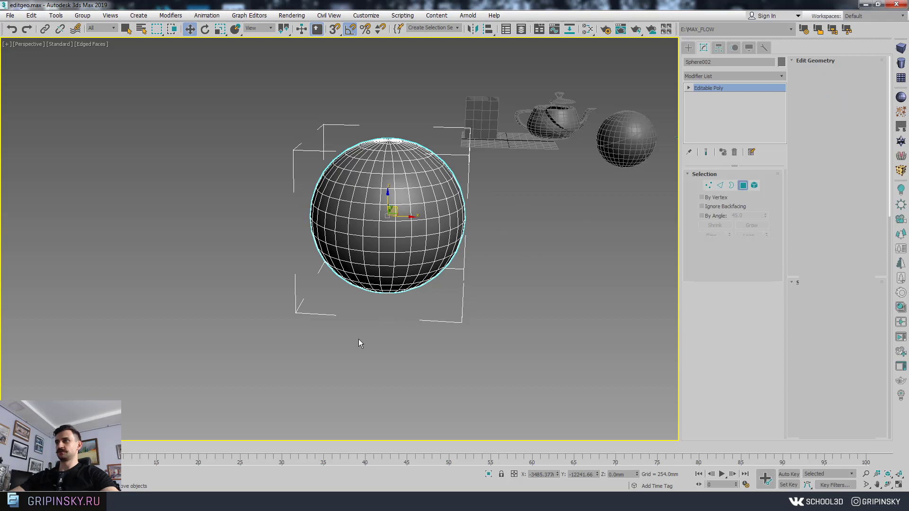
mouse_move(474, 258)
middle_mouse_down("alt")
mouse_move(411, 256)
mouse_move(496, 251)
middle_mouse_up("alt")
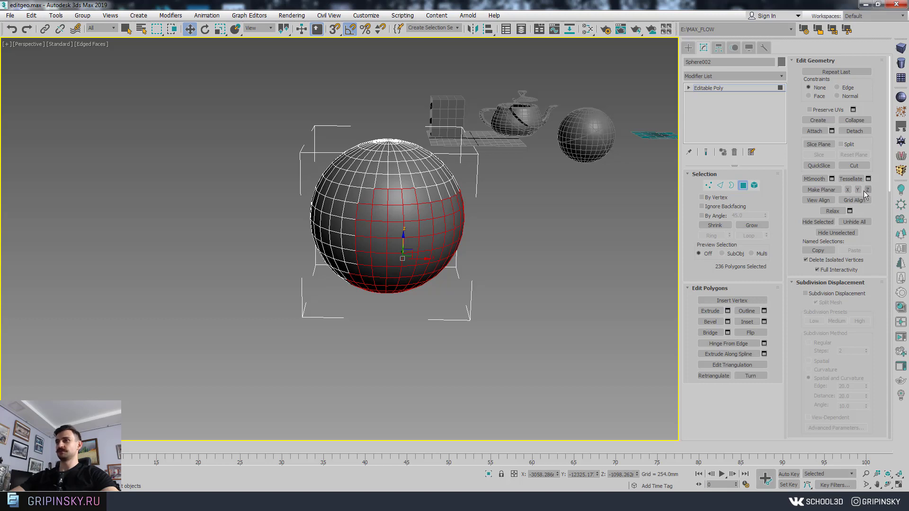
mouse_move(524, 243)
middle_mouse_down("alt")
mouse_move(555, 238)
mouse_move(531, 257)
middle_mouse_up("alt")
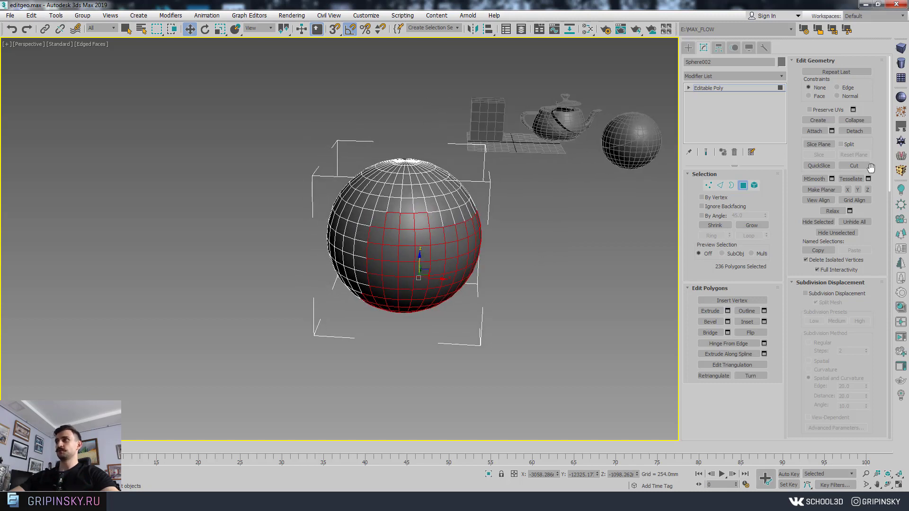
left_click(848, 190)
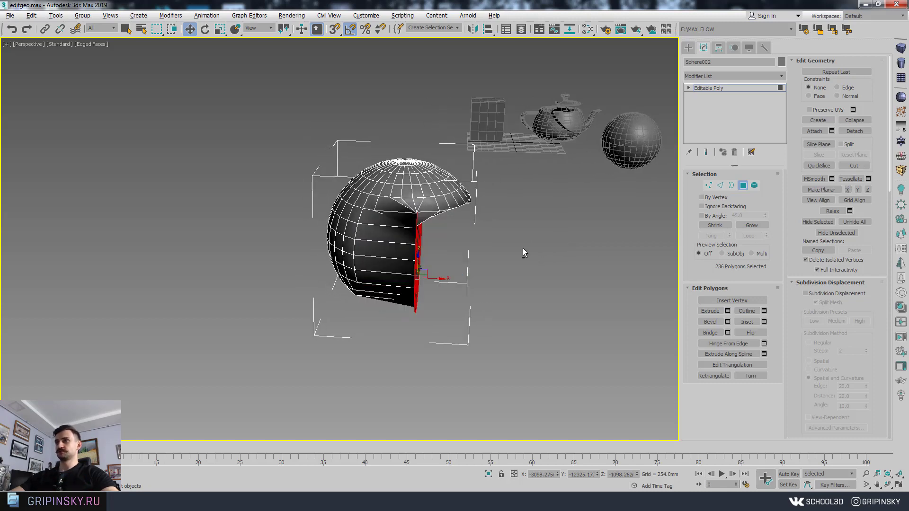
mouse_move(523, 248)
middle_mouse_down("alt")
mouse_move(362, 244)
mouse_move(514, 251)
middle_mouse_up("alt")
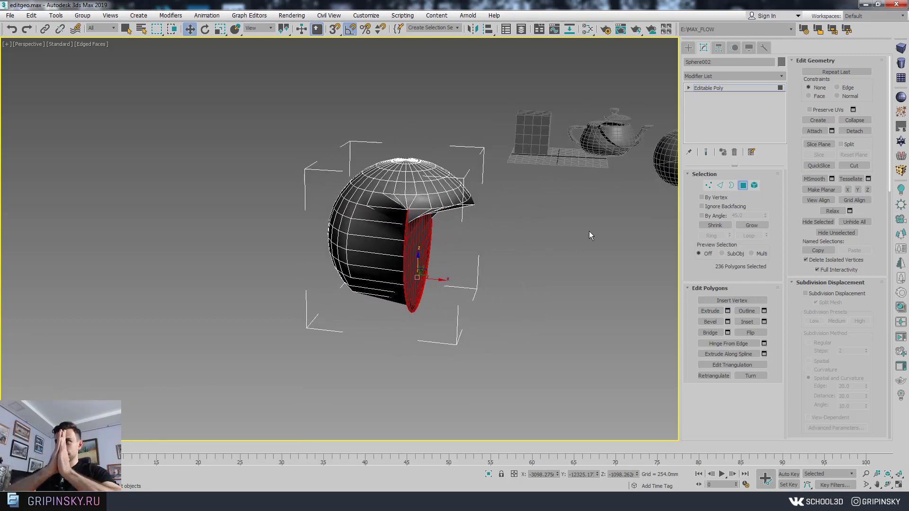
key("ctrl+z")
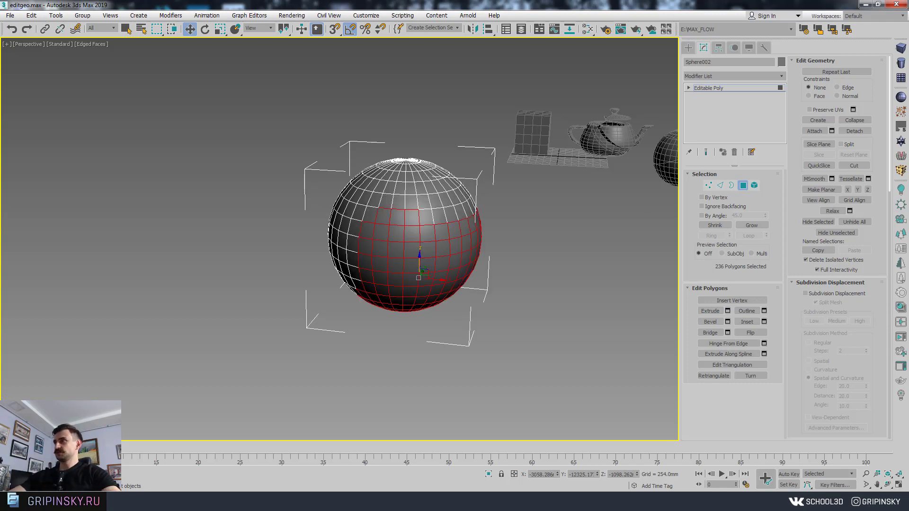
left_click(860, 190)
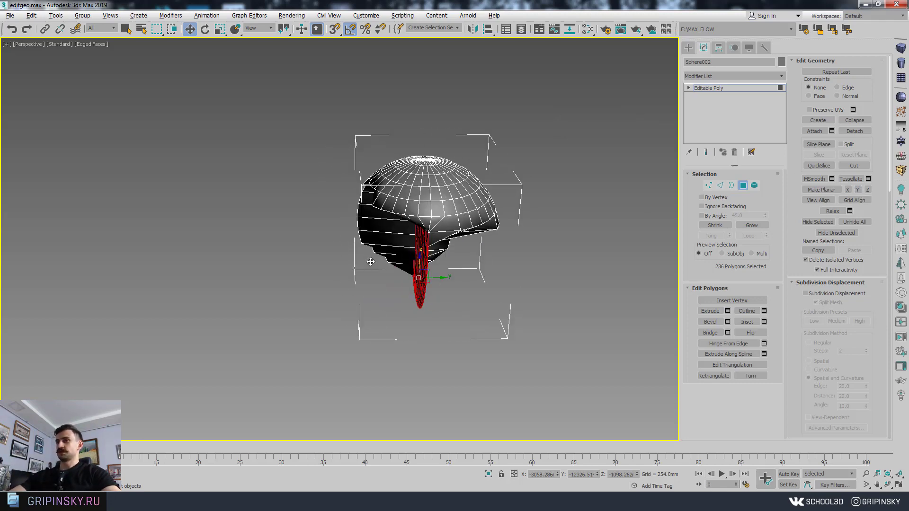
key("ctrl+z")
left_click(868, 190)
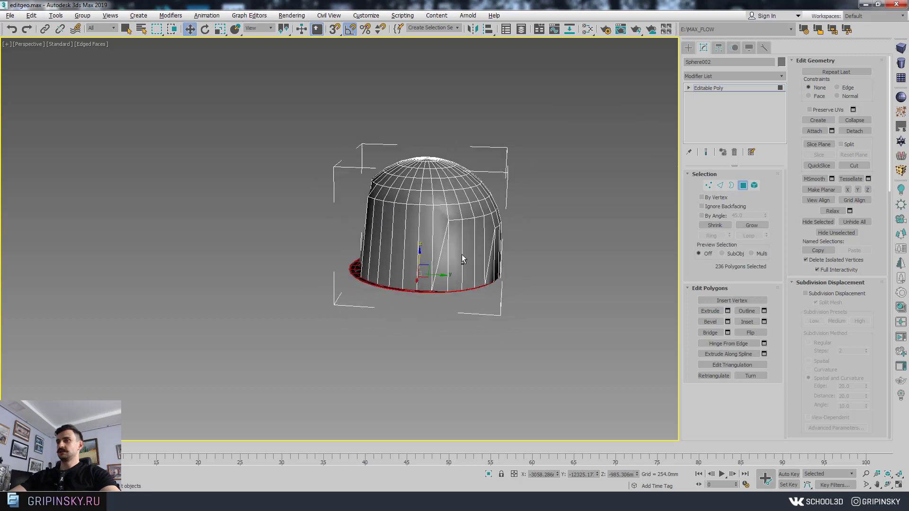
middle_click_drag(521, 237, 553, 254, "alt")
key("ctrl+z")
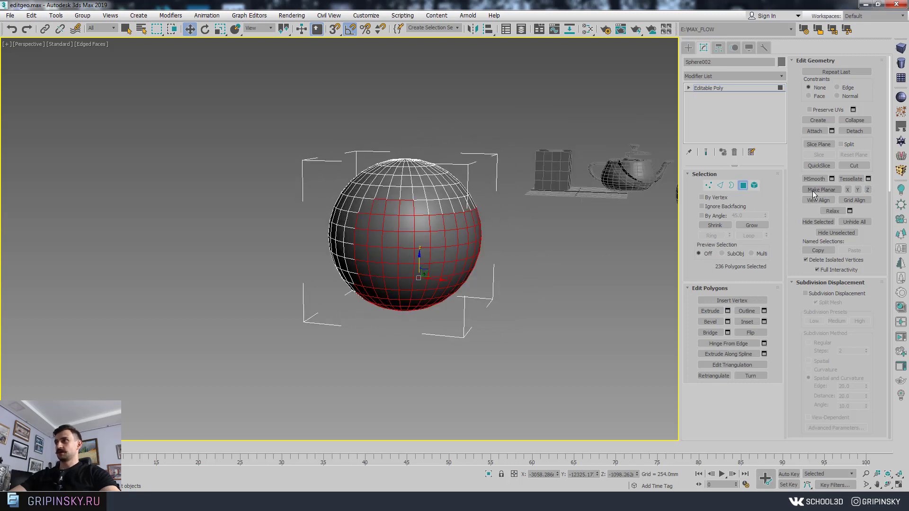
mouse_move(473, 246)
middle_mouse_down("alt")
mouse_move(500, 278)
mouse_move(521, 249)
mouse_move(476, 268)
mouse_move(419, 365)
mouse_move(478, 329)
mouse_move(462, 325)
mouse_move(475, 363)
middle_mouse_up("alt")
scroll(466, 348, "up", 3)
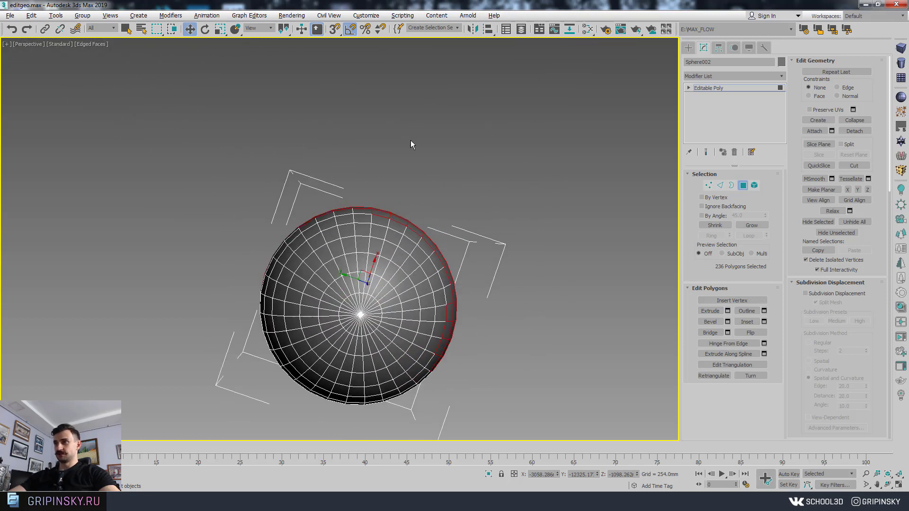
mouse_move(553, 336)
middle_mouse_down("alt")
mouse_move(475, 268)
mouse_move(409, 303)
mouse_move(443, 279)
mouse_move(521, 160)
middle_mouse_up("alt")
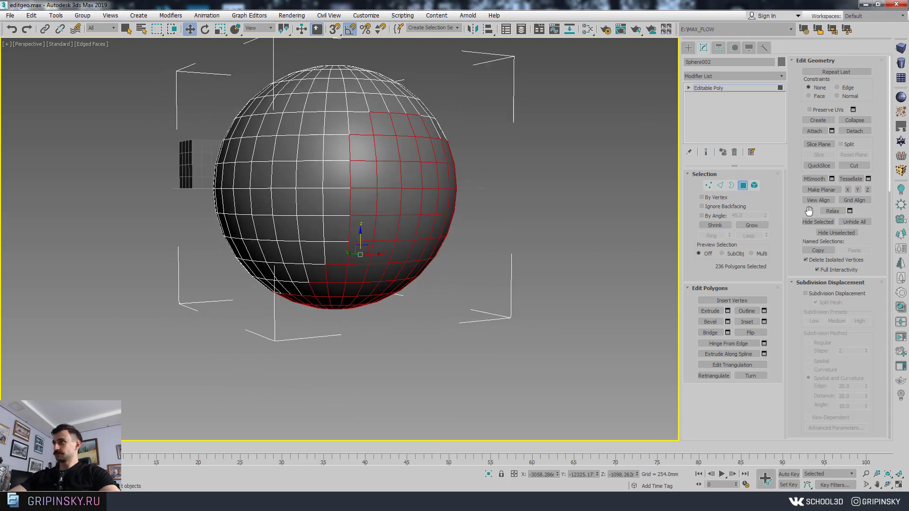
left_click(825, 189)
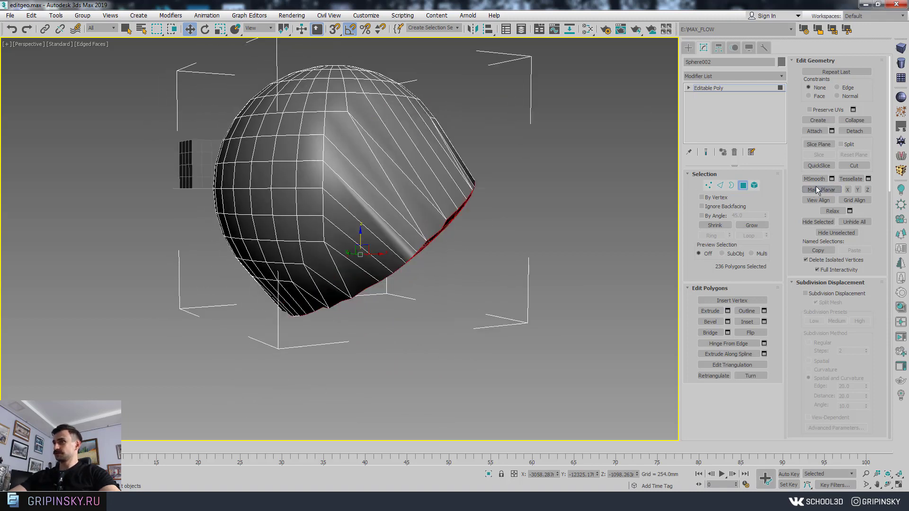
mouse_move(615, 190)
middle_mouse_down("alt")
mouse_move(473, 197)
mouse_move(542, 189)
mouse_move(605, 195)
mouse_move(568, 212)
middle_mouse_up("alt")
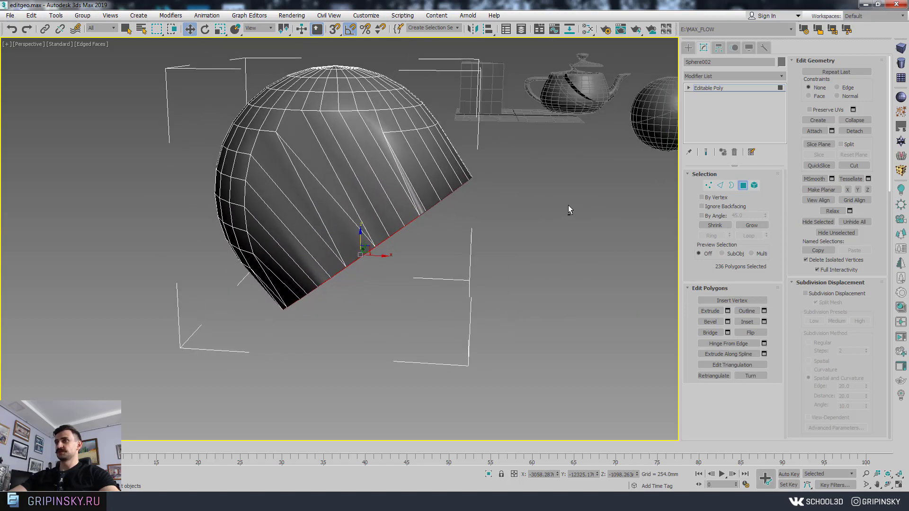
key("ctrl+z")
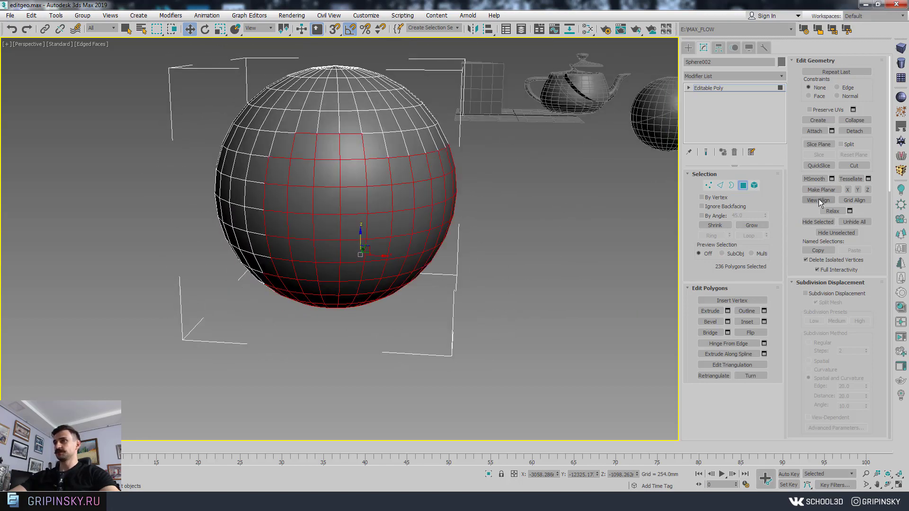
mouse_move(412, 227)
middle_mouse_down("alt")
mouse_move(420, 228)
mouse_move(404, 228)
mouse_move(411, 223)
middle_mouse_up("alt")
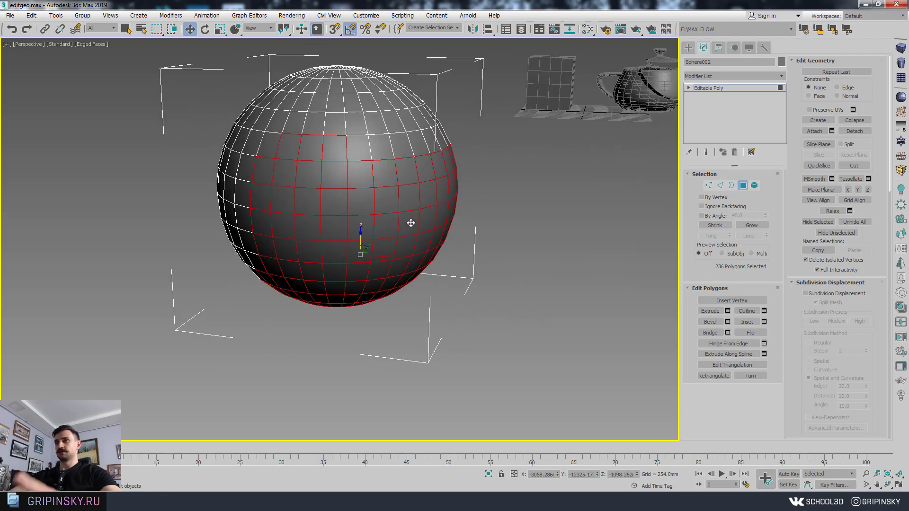
left_click(824, 204)
mouse_move(502, 211)
middle_mouse_down("alt")
mouse_move(448, 204)
mouse_move(526, 203)
mouse_move(383, 190)
middle_mouse_up("alt")
key("ctrl+z")
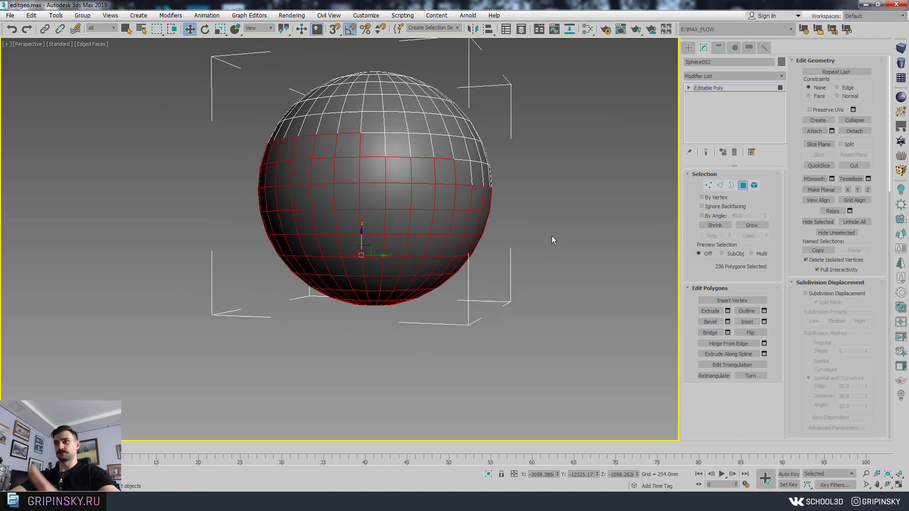
left_click(821, 200)
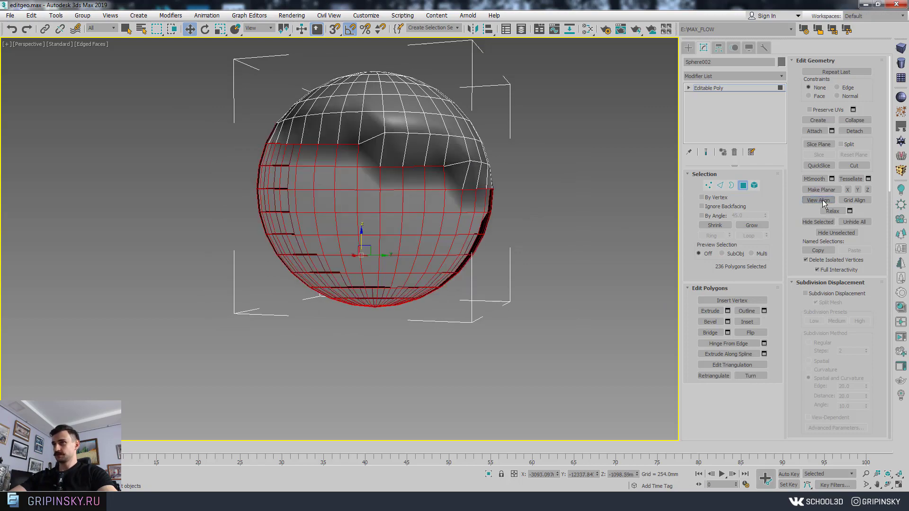
mouse_move(558, 244)
middle_mouse_down("alt")
mouse_move(464, 244)
mouse_move(583, 255)
middle_mouse_up("alt")
key("ctrl+z")
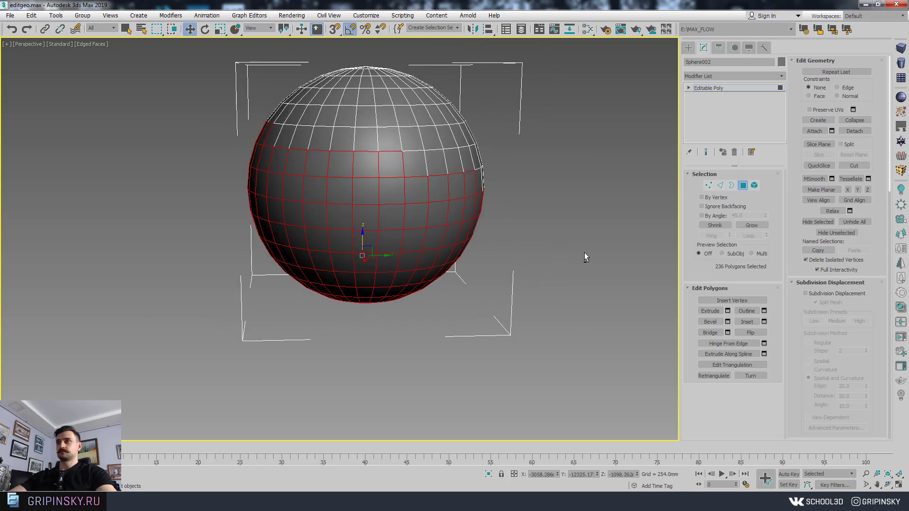
middle_click_drag(515, 226, 591, 233)
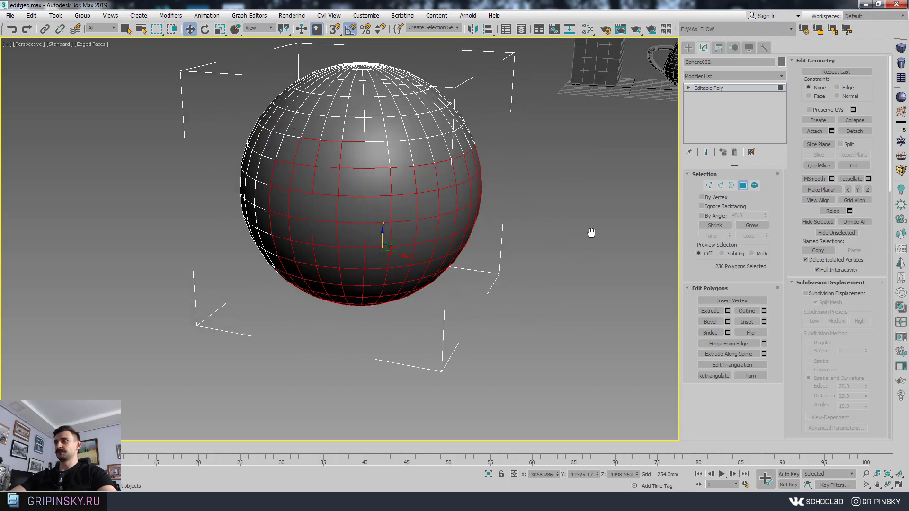
left_click(851, 200)
scroll(367, 237, "down", 5)
middle_click_drag(372, 238, 367, 250, "alt")
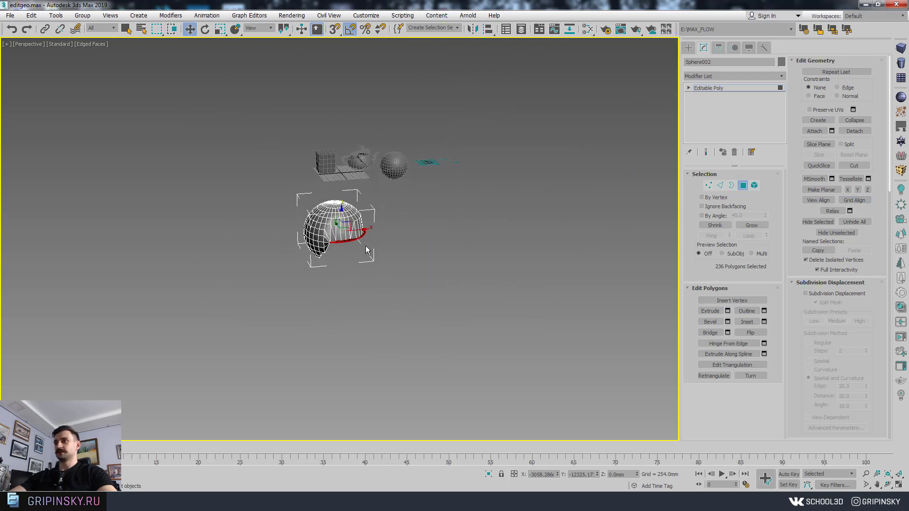
scroll(367, 250, "up", 4)
middle_click_drag(444, 187, 457, 183, "alt")
key("ctrl+z")
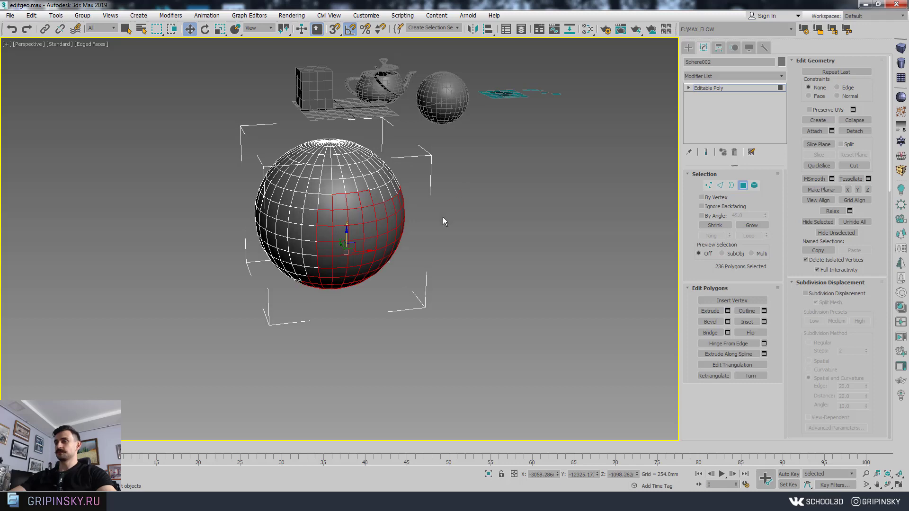
mouse_move(443, 217)
middle_mouse_down("alt")
mouse_move(475, 213)
mouse_move(519, 233)
mouse_move(512, 218)
mouse_move(531, 227)
mouse_move(478, 235)
mouse_move(400, 189)
mouse_move(493, 182)
mouse_move(431, 165)
middle_mouse_up("alt")
scroll(493, 183, "up", 3)
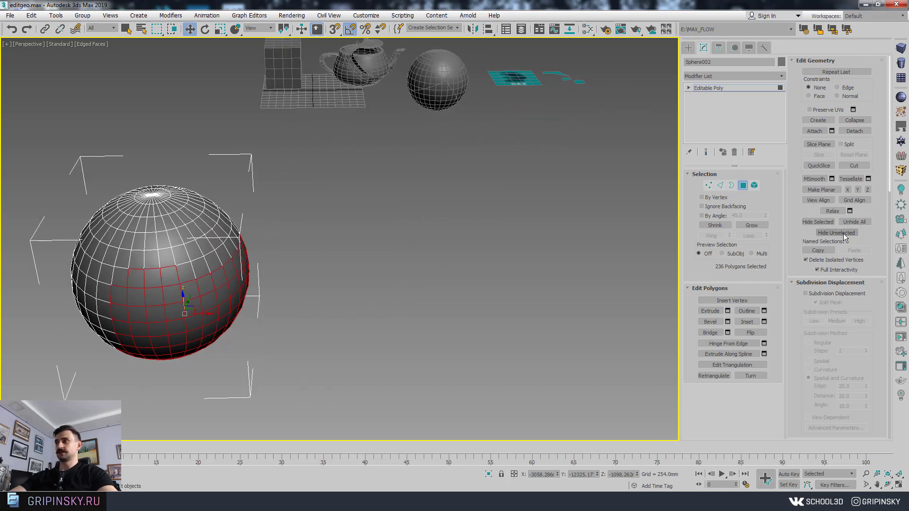
mouse_move(457, 157)
middle_mouse_down()
mouse_move(484, 178)
mouse_move(385, 156)
mouse_move(396, 179)
mouse_move(473, 210)
middle_mouse_up()
scroll(484, 178, "down", 3)
- Select Box001 and hide it with Hide Selection
left_click(417, 182)
key("z")
left_click(520, 199)
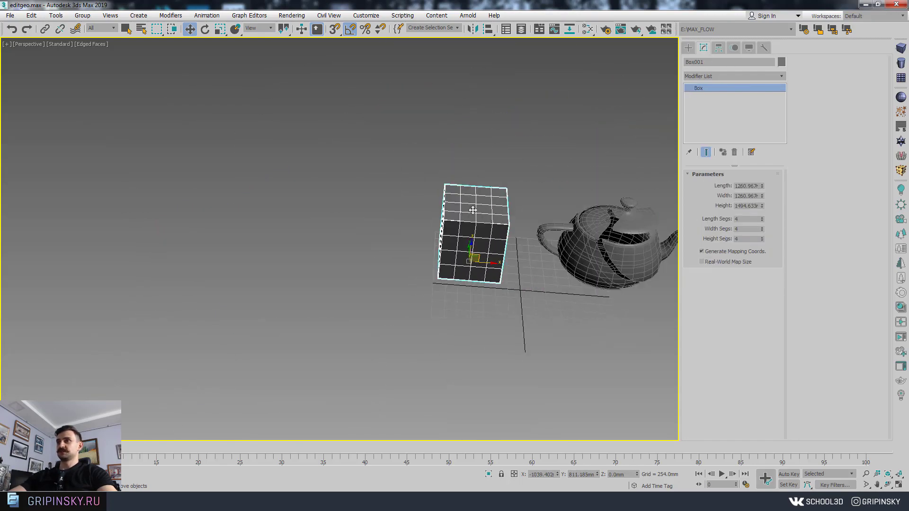
right_click(495, 194)
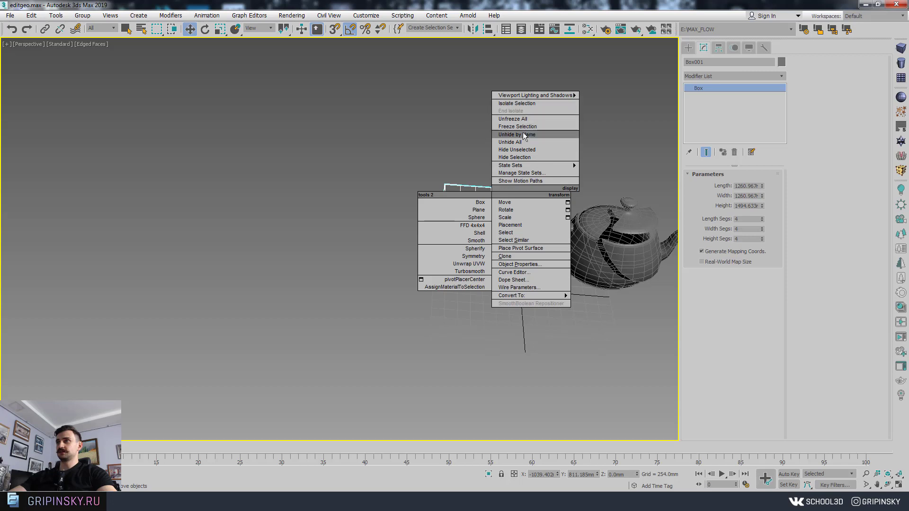
left_click(516, 158)
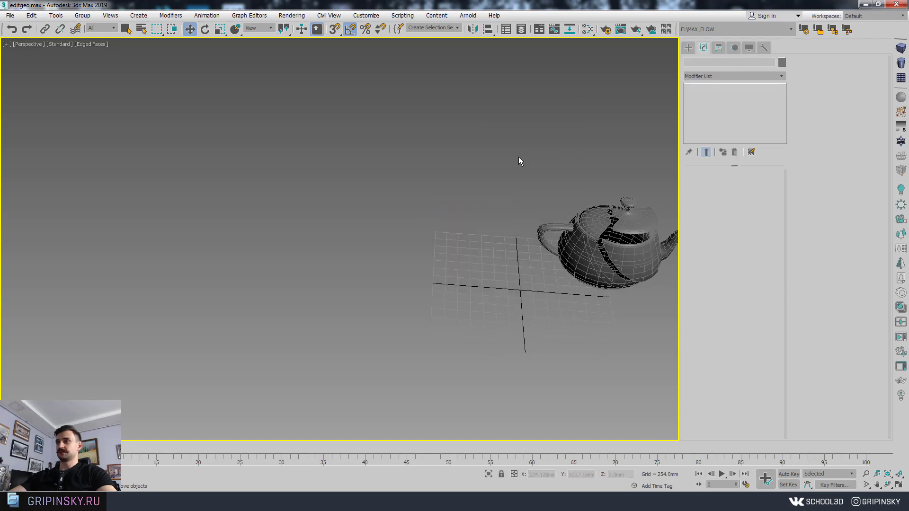
- Unhide all objects, frame the scene, and reselect the teapot
right_click(448, 185)
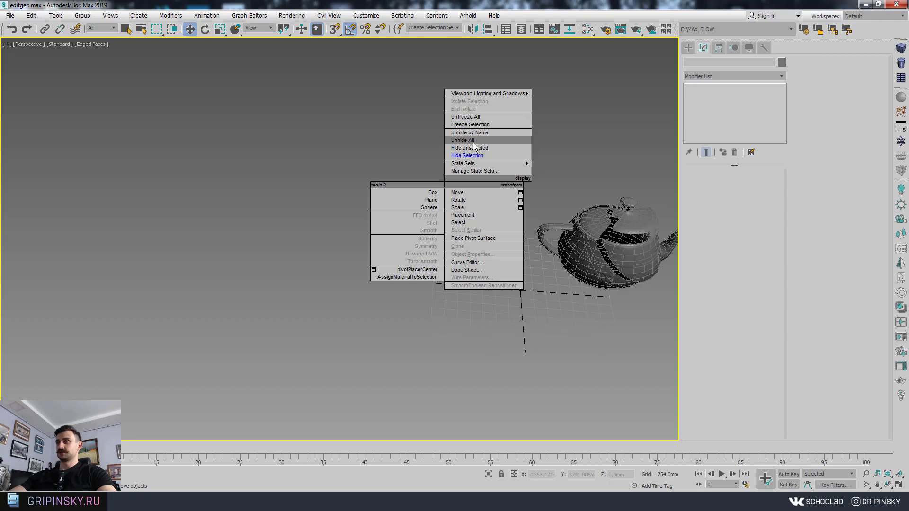
left_click(471, 141)
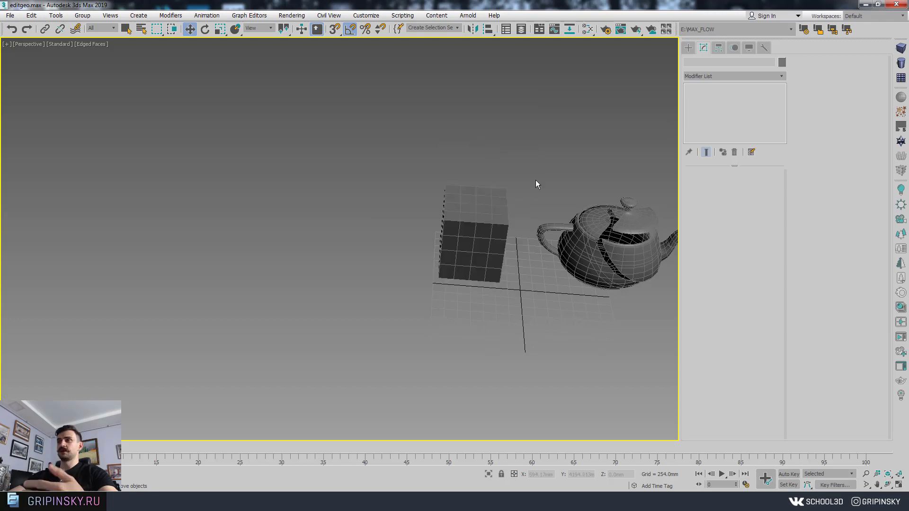
key("z")
left_click(369, 230)
- Zoom in on Teapot001 and enter Polygon level
left_click(370, 230)
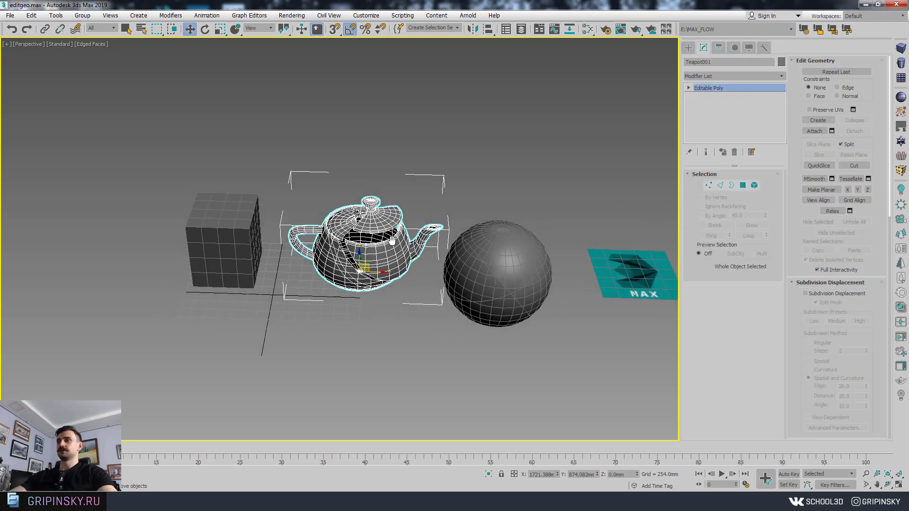
scroll(379, 246, "up", 3)
mouse_move(379, 246)
middle_mouse_down()
mouse_move(391, 270)
mouse_move(554, 164)
mouse_move(553, 189)
middle_mouse_up()
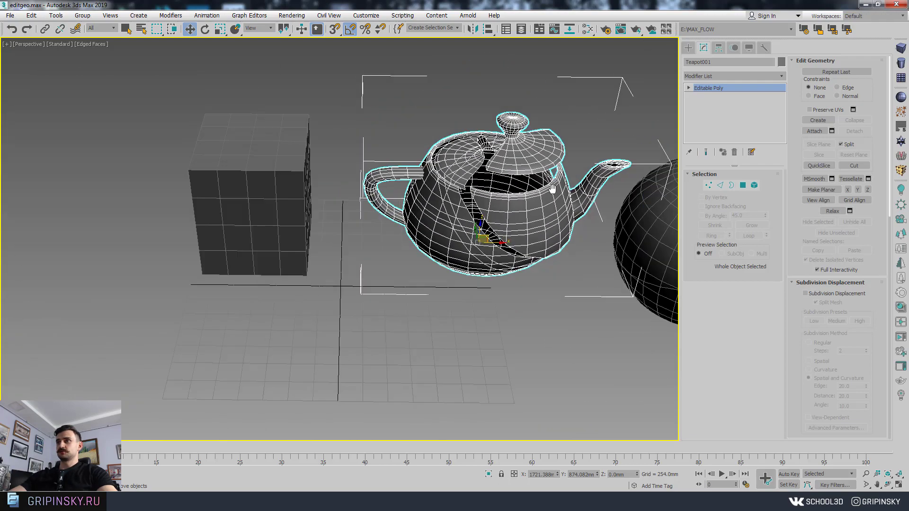
scroll(547, 189, "down", 4)
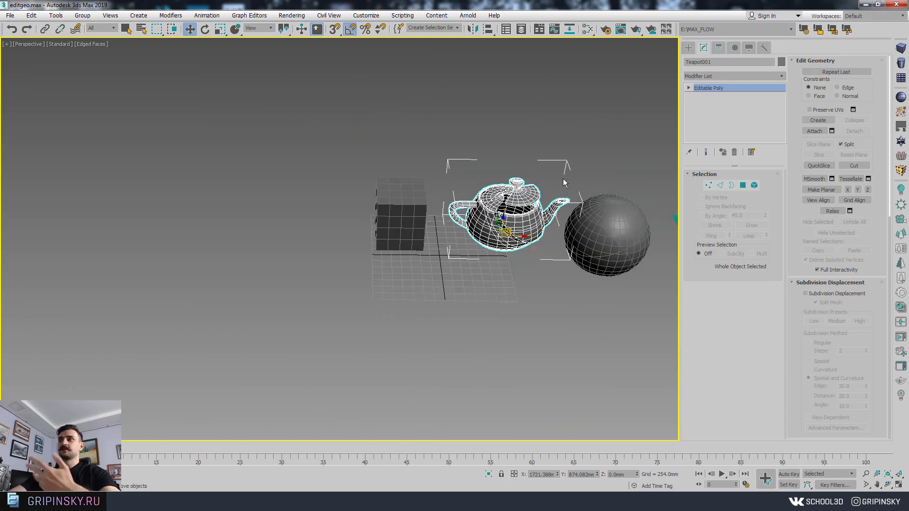
scroll(562, 214, "up", 3)
middle_click_drag(568, 213, 710, 199)
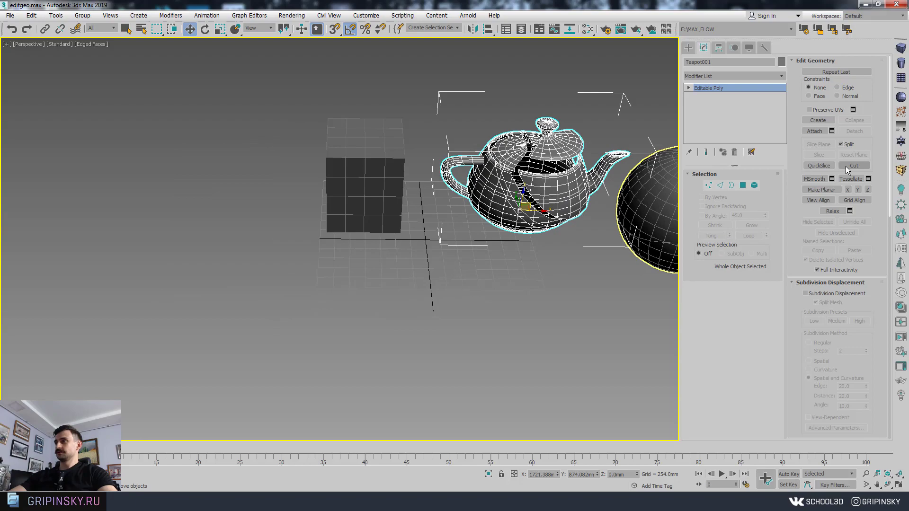
left_click(742, 186)
- Select and hide the handle polygons, then unhide them all again
scroll(351, 152, "up", 5)
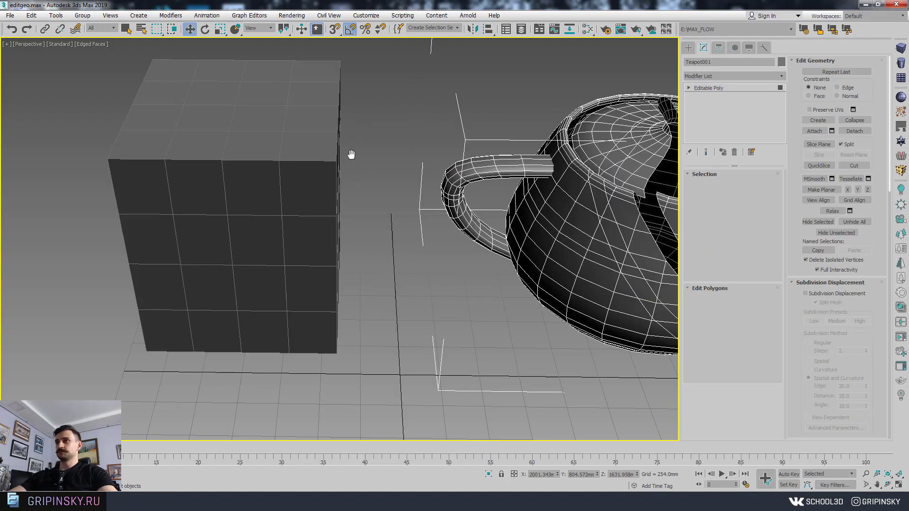
mouse_move(351, 152)
middle_mouse_down()
mouse_move(265, 146)
mouse_move(148, 93)
middle_mouse_up()
left_click_drag(263, 285, 264, 286)
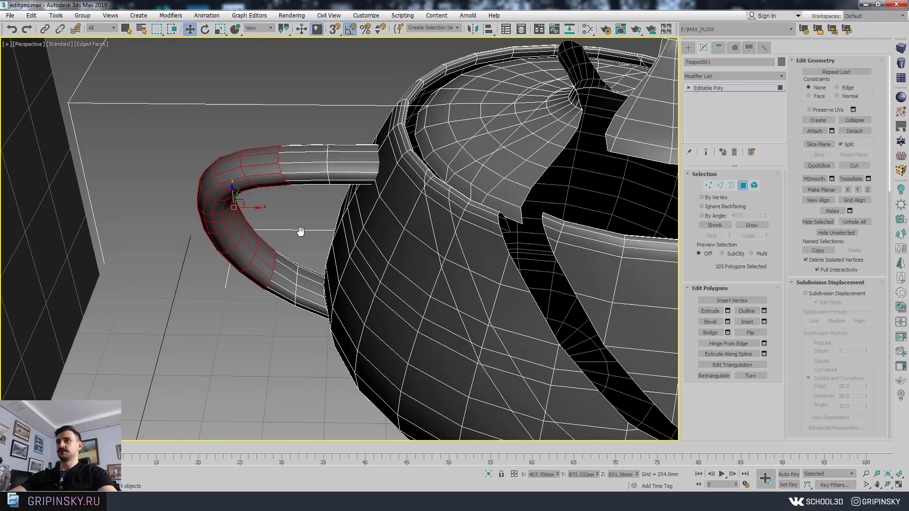
scroll(331, 228, "down", 10)
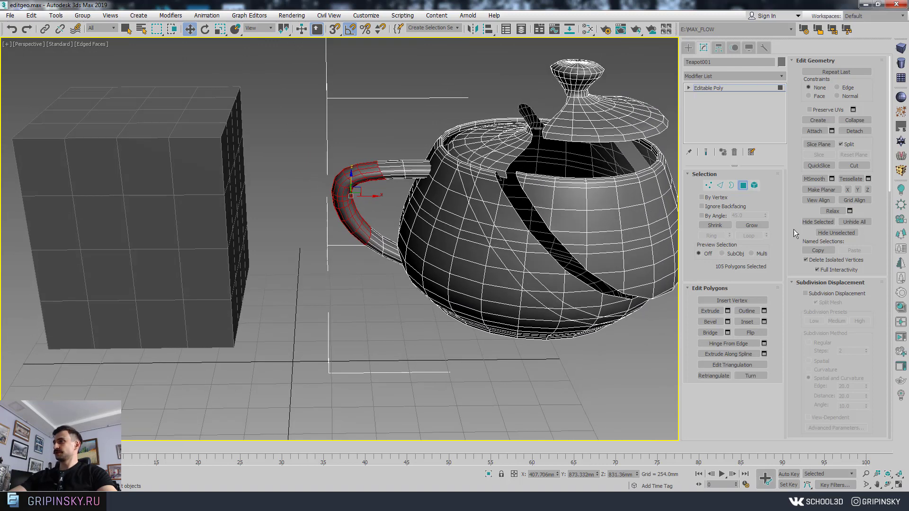
left_click(818, 222)
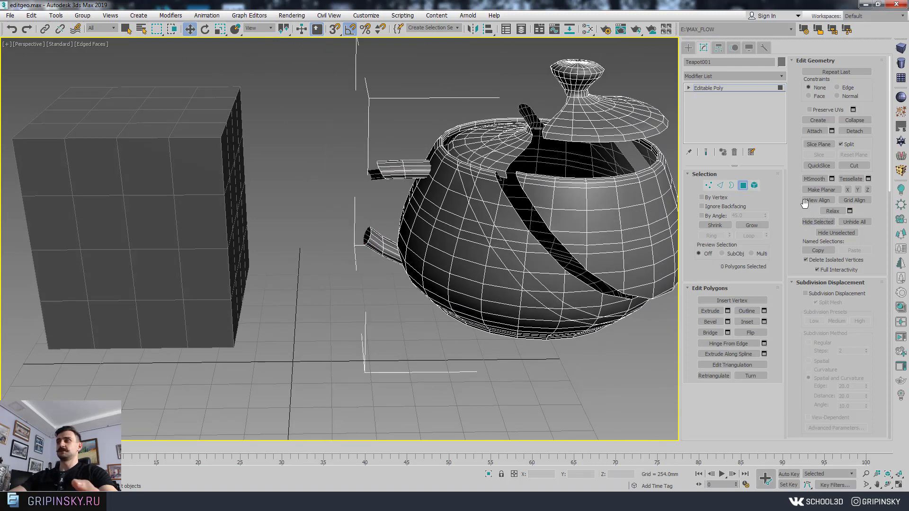
middle_click_drag(389, 266, 431, 339, "alt")
left_click(855, 222)
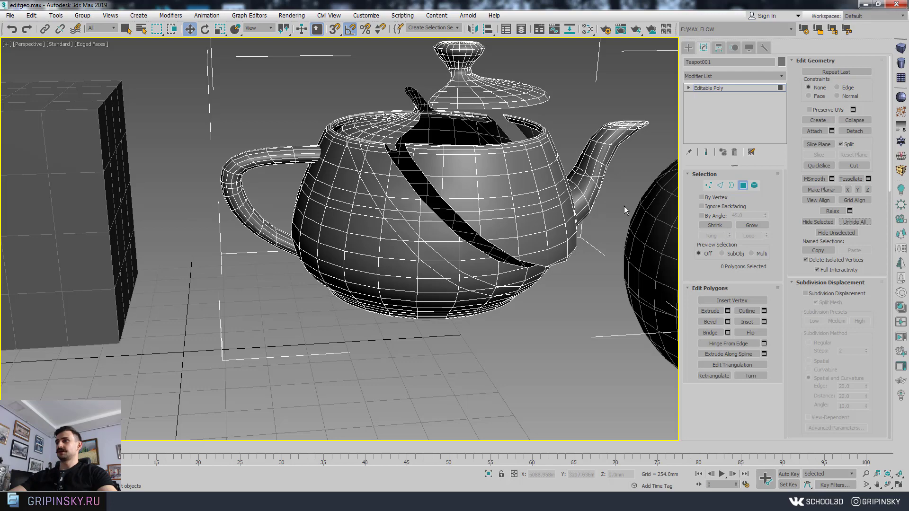
- Select a 76-polygon patch on the body and hide all unselected polygons
left_click_drag(349, 232, 349, 232)
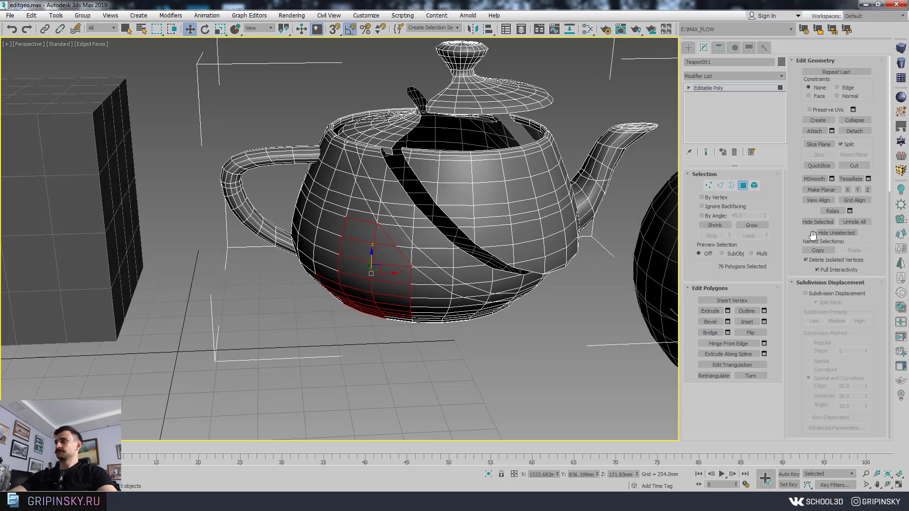
scroll(471, 203, "up", 2)
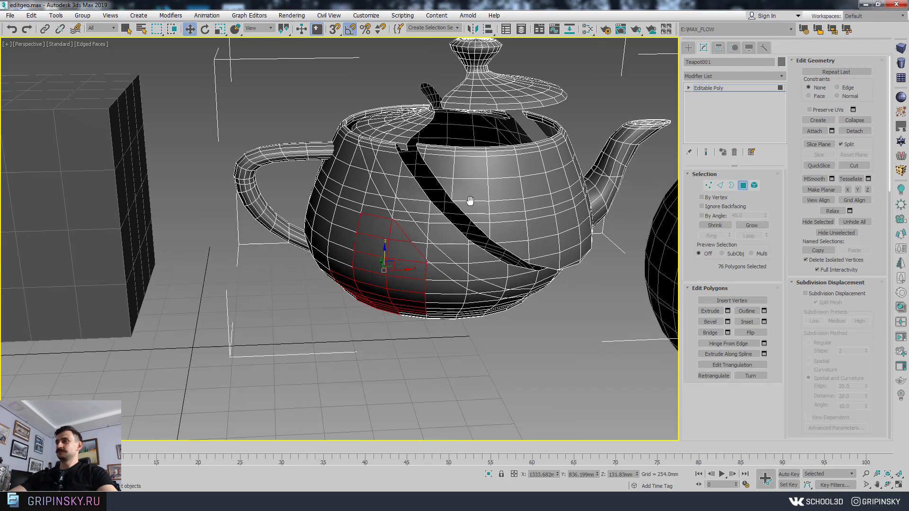
scroll(471, 203, "up", 2)
scroll(471, 203, "up", 1)
left_click(845, 236)
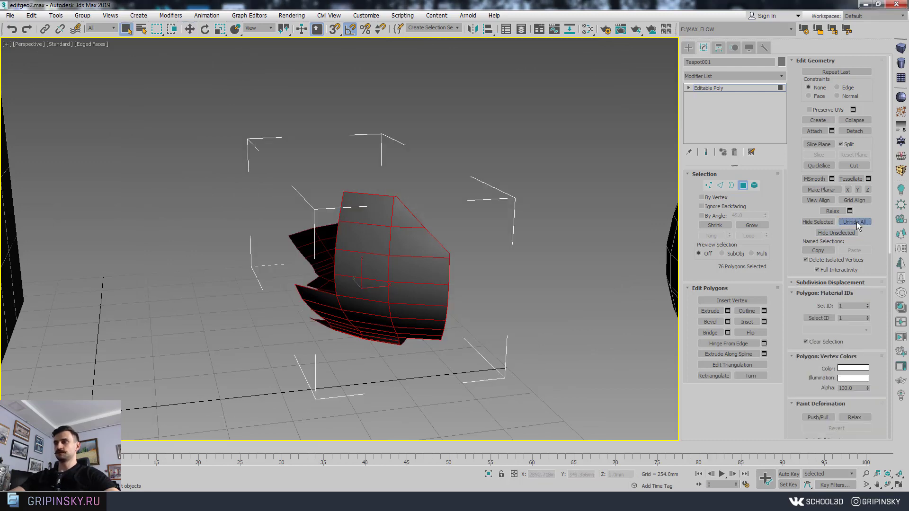
- Unhide all teapot polygons and shade the selected patch as red faces
left_click(856, 222)
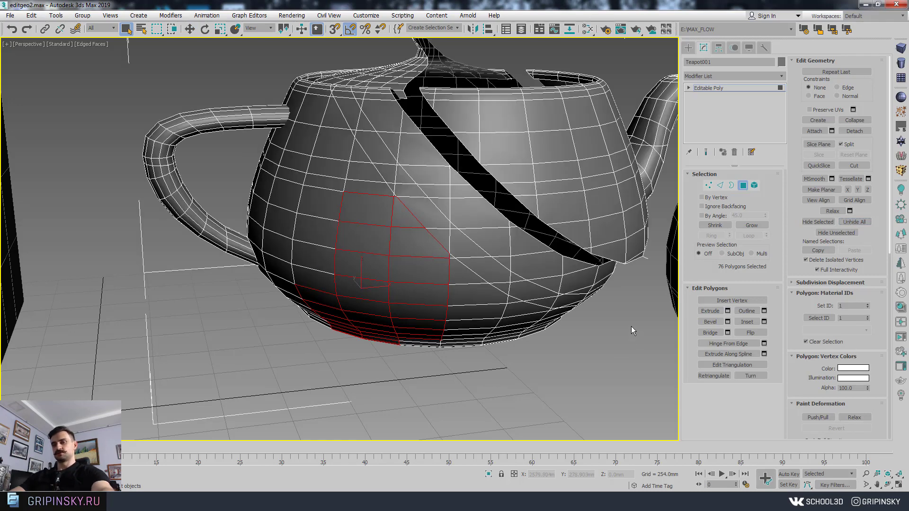
key("F2")
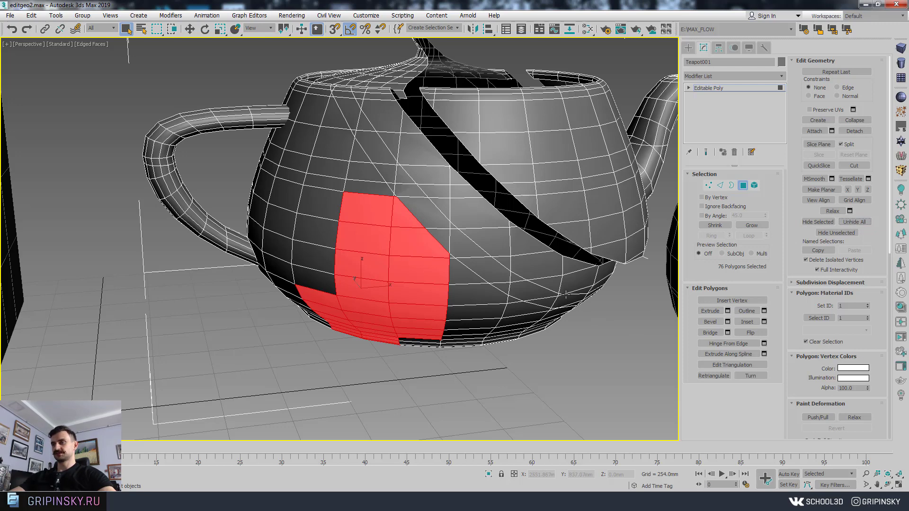
scroll(472, 259, "down", 2)
scroll(473, 260, "down", 2)
scroll(473, 260, "down", 2)
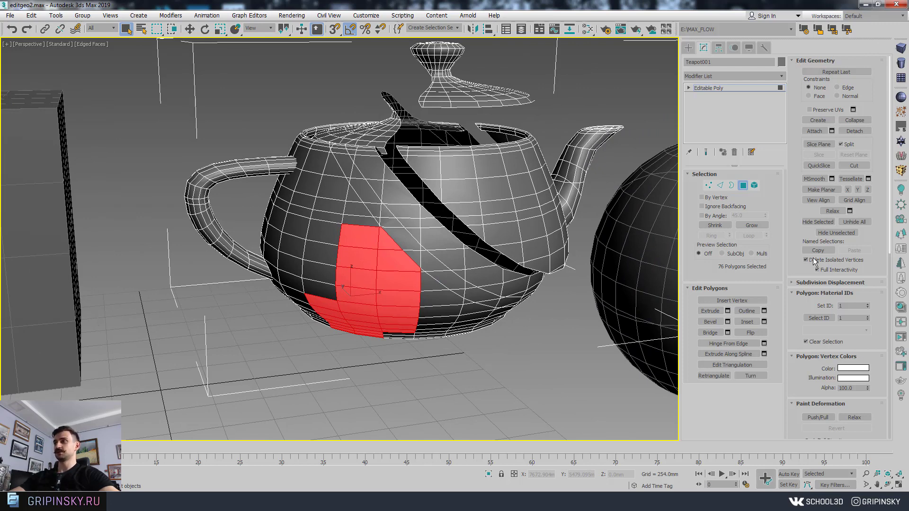
- Zoom out to show teapot, box and sphere, and open the Standard Primitives list
middle_click_drag(563, 301, 512, 267)
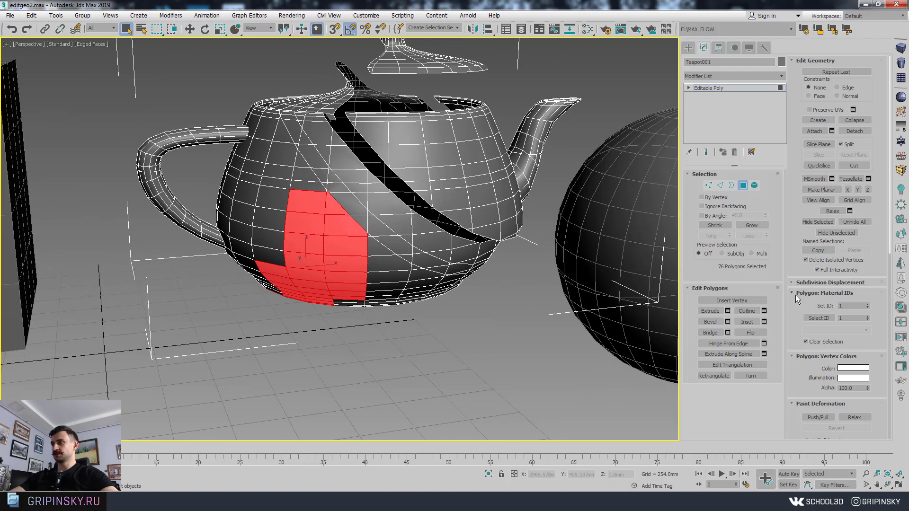
scroll(528, 261, "down", 4)
mouse_move(554, 270)
middle_mouse_down()
mouse_move(528, 261)
mouse_move(552, 180)
middle_mouse_up()
left_click(689, 48)
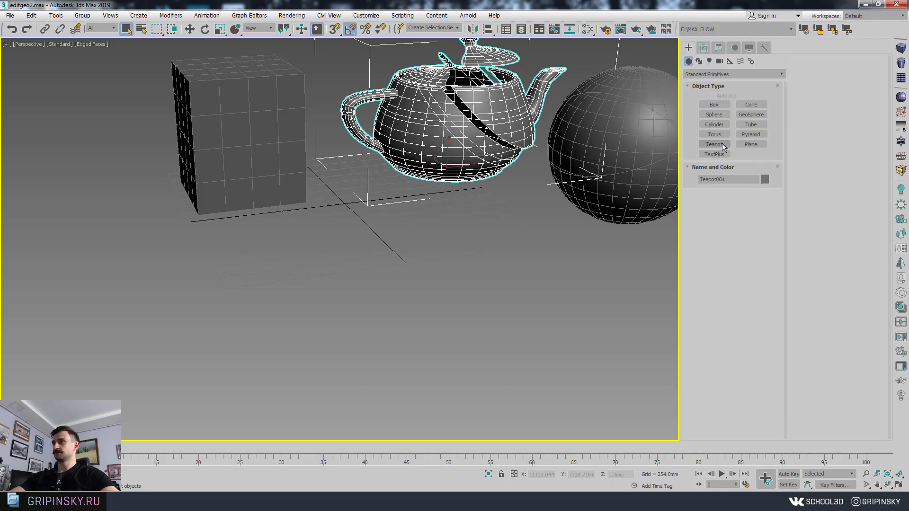
- Create a new sphere in front of the teapot and convert it to Editable Poly
left_click(714, 114)
left_click_drag(420, 322, 521, 303)
right_click(474, 285)
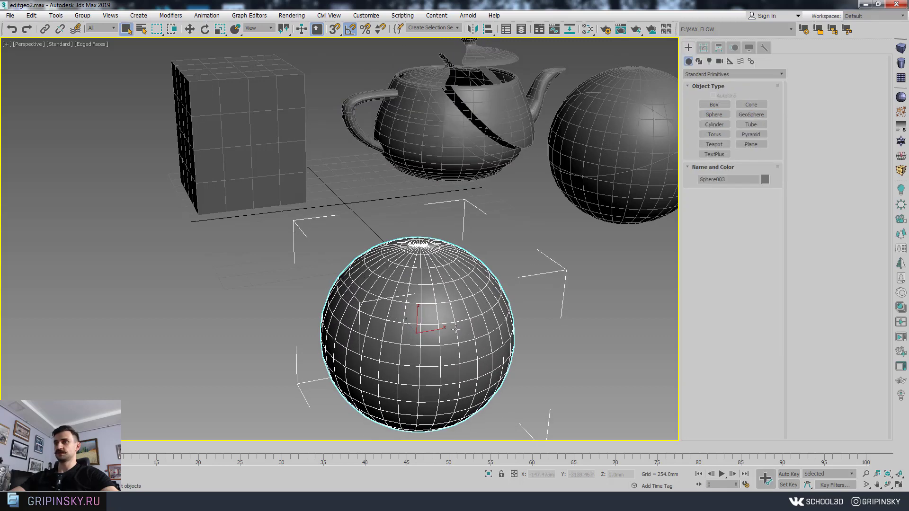
middle_click_drag(446, 265, 447, 207)
right_click(423, 285)
mouse_move(442, 388)
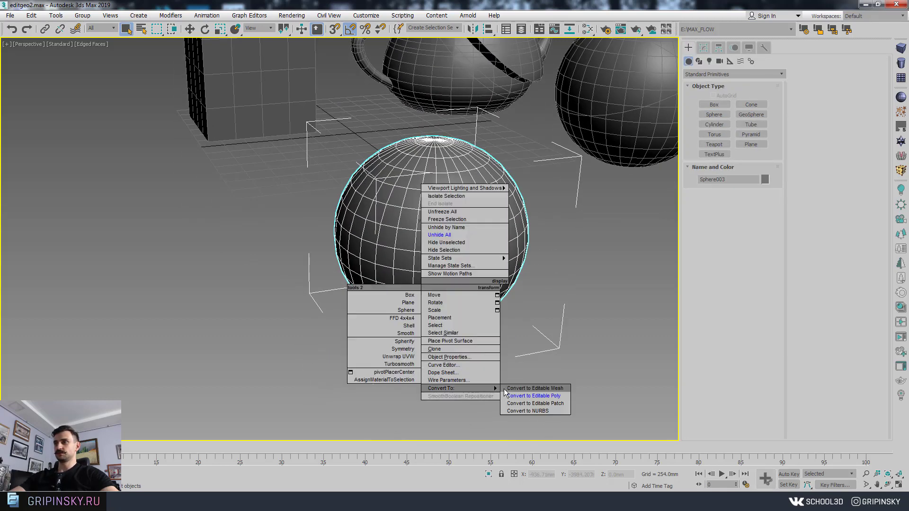
left_click(529, 397)
- Select two sphere polygons and grow them into two 3×3 patches for material ID 3
middle_click_drag(534, 364, 508, 336)
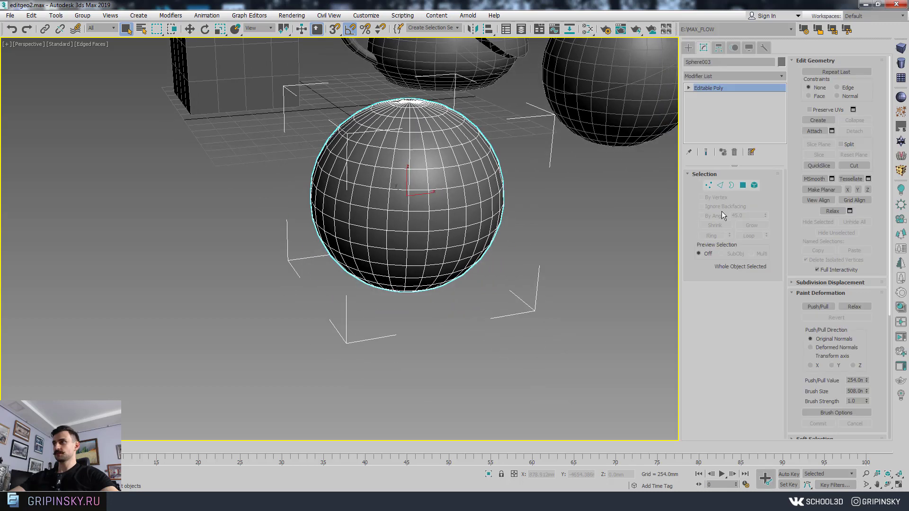
left_click(742, 185)
left_click(365, 194)
left_click(466, 194, "ctrl")
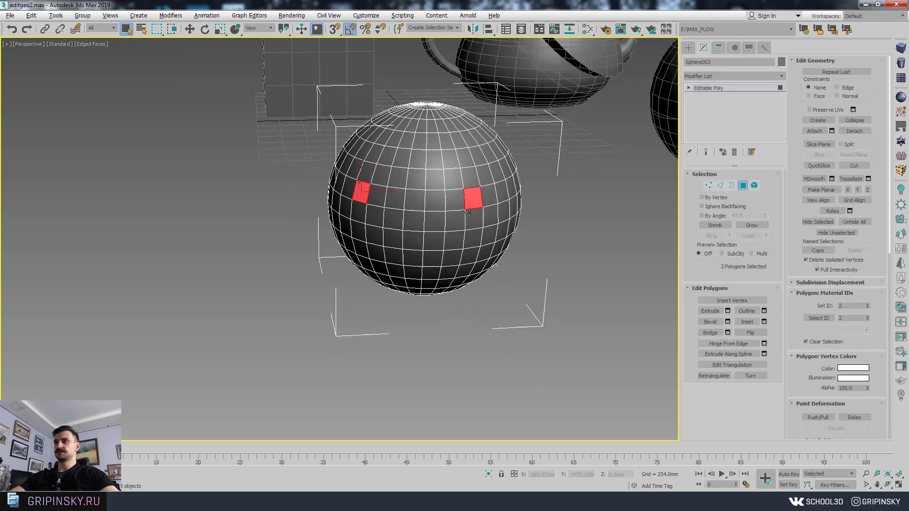
middle_click_drag(469, 195, 635, 257, "alt")
left_click(752, 226)
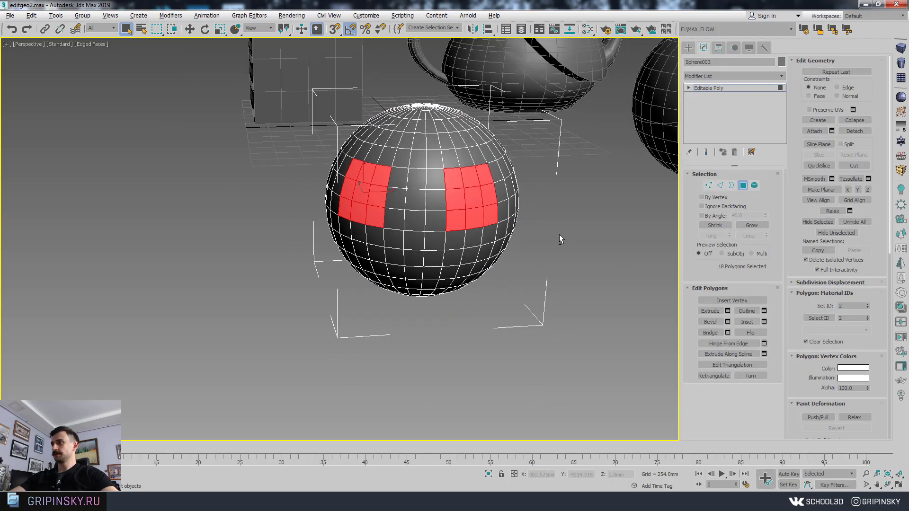
middle_click_drag(558, 234, 834, 300, "alt")
mouse_move(626, 359)
middle_mouse_down("alt")
mouse_move(465, 339)
mouse_move(541, 295)
middle_mouse_up("alt")
scroll(464, 339, "up", 5)
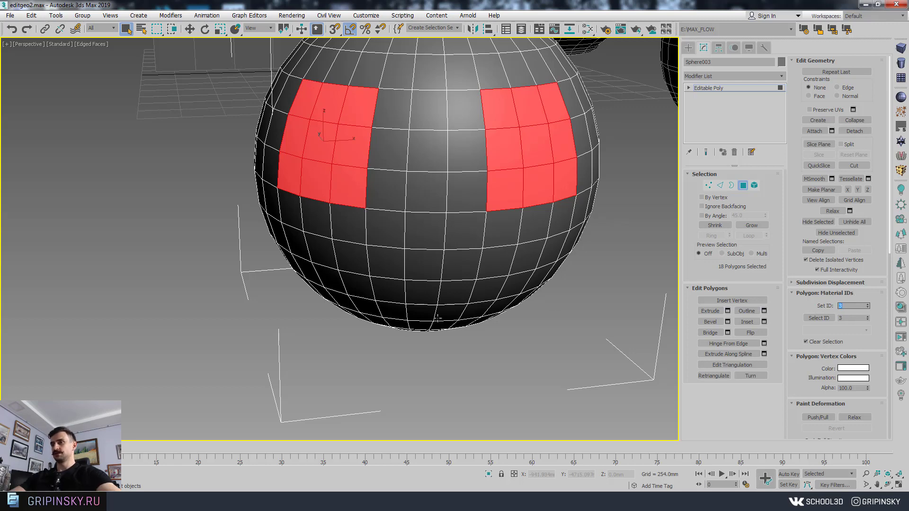
- Give three lower polygons material ID 4, then reselect all ID 3 polygons
middle_click_drag(460, 295, 403, 291, "alt")
left_click(400, 294)
left_click(441, 301, "ctrl")
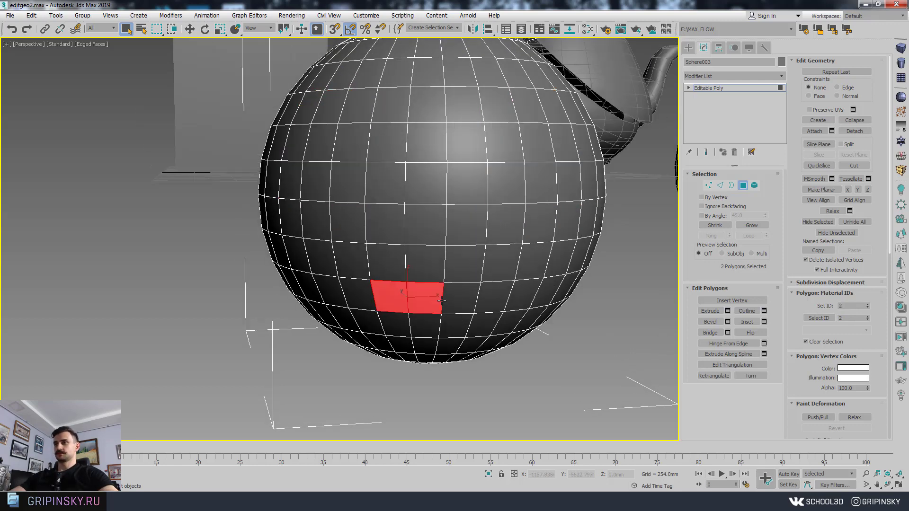
middle_click_drag(455, 300, 735, 291, "alt")
left_click(840, 304)
type("4")
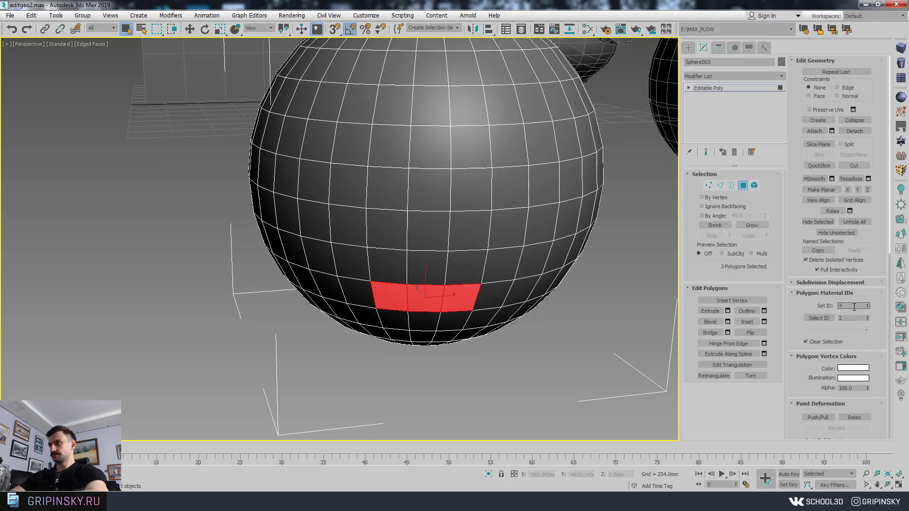
key("Return")
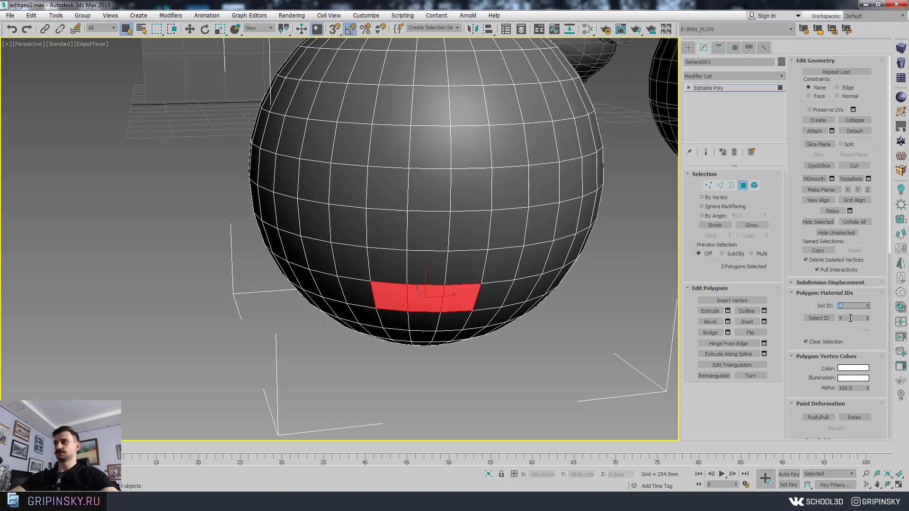
left_click(817, 318)
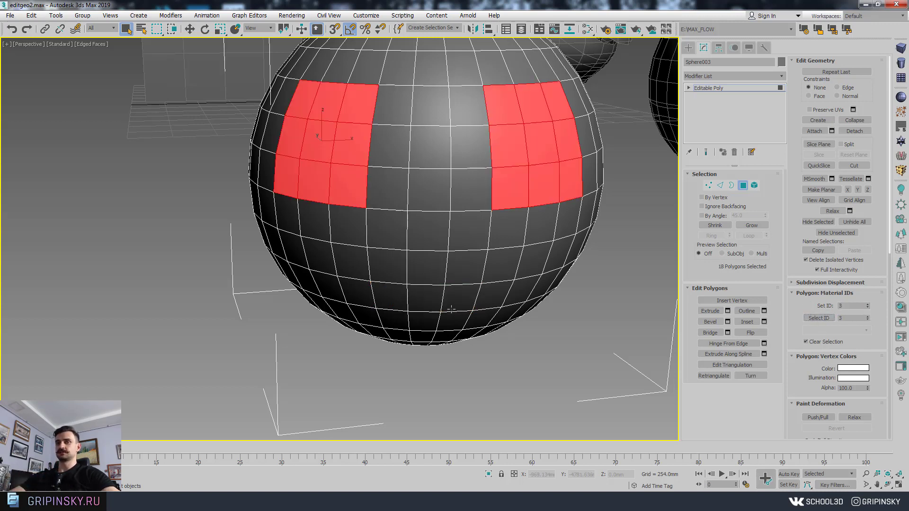
scroll(475, 309, "down", 2)
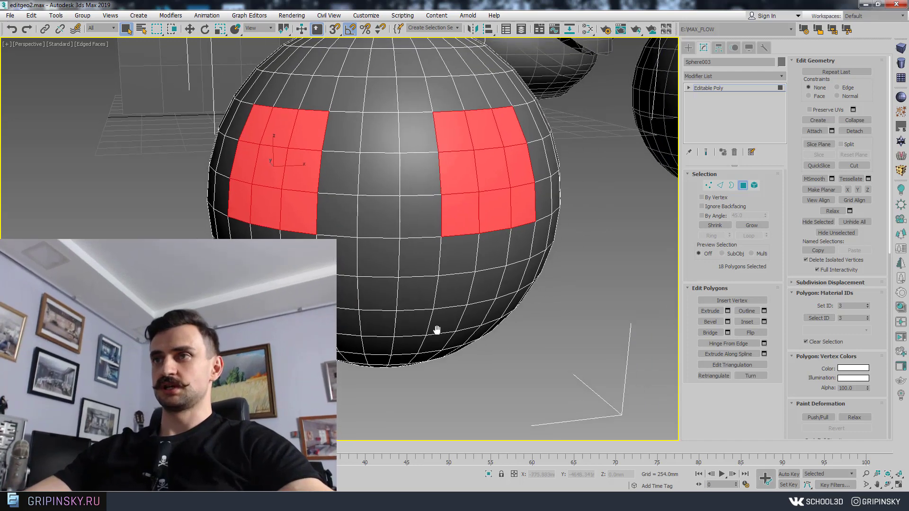
scroll(436, 329, "down", 3)
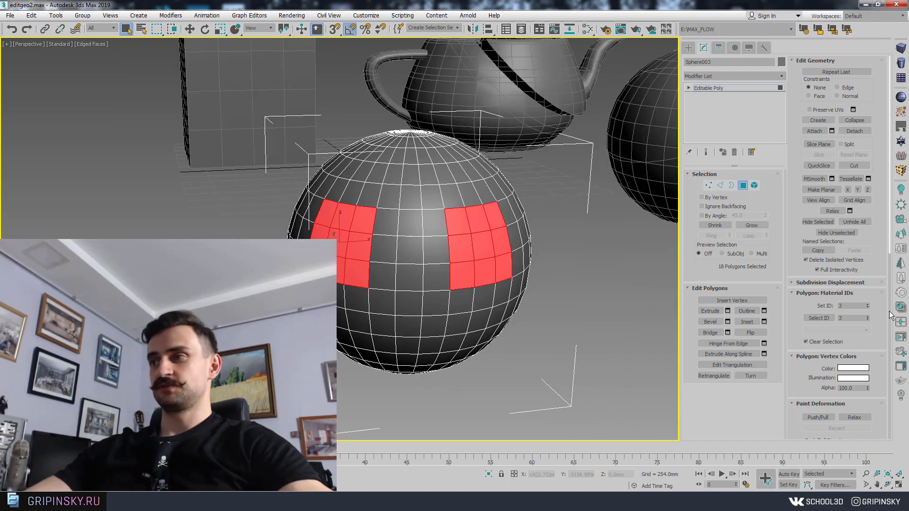